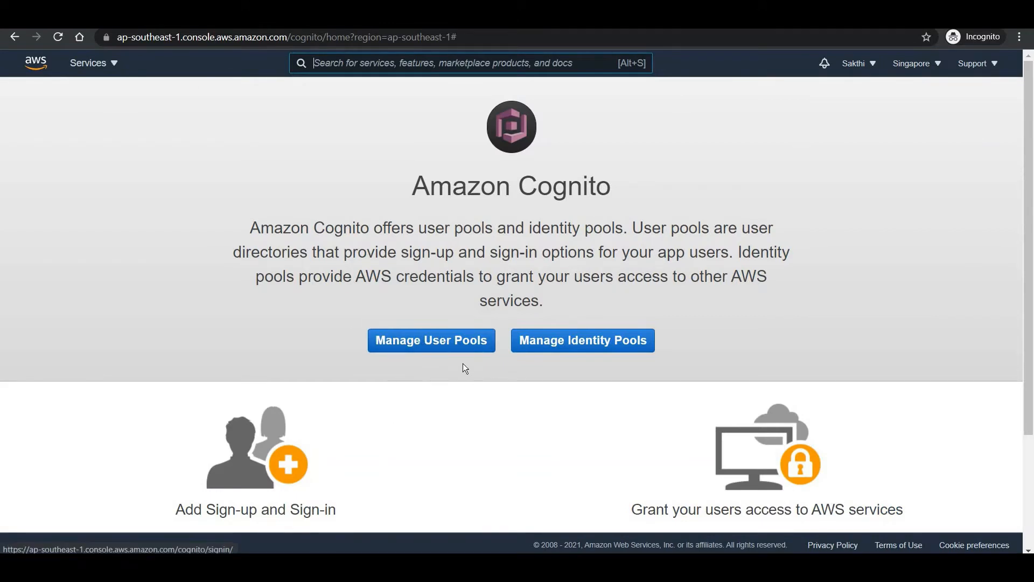
- Open the Manage User Pools page in a new browser tab and switch to it
{"action": "right_click", "coordinate": [438, 343]}
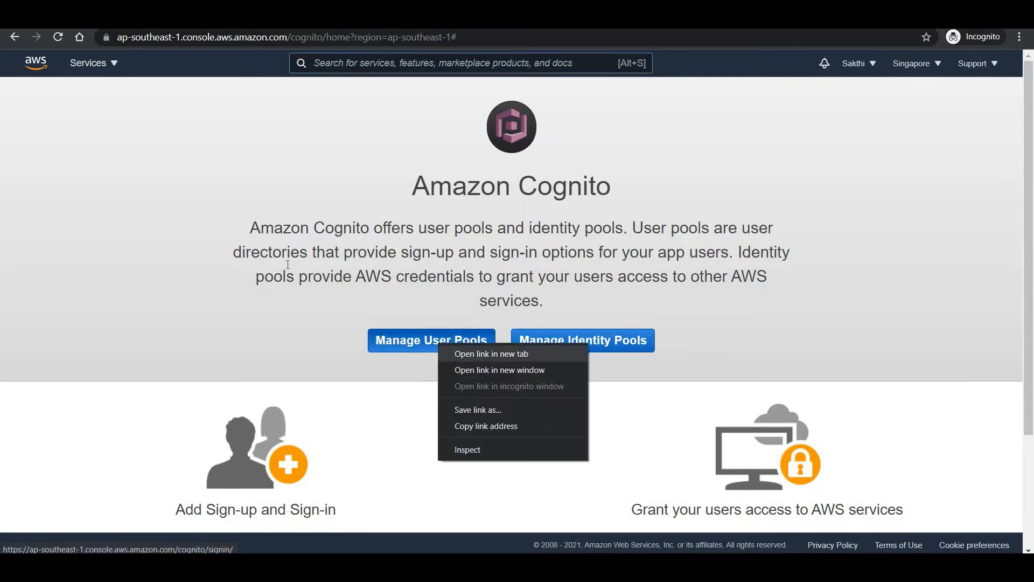
{"action": "left_click", "coordinate": [475, 354]}
{"action": "key", "text": "ctrl+Tab"}
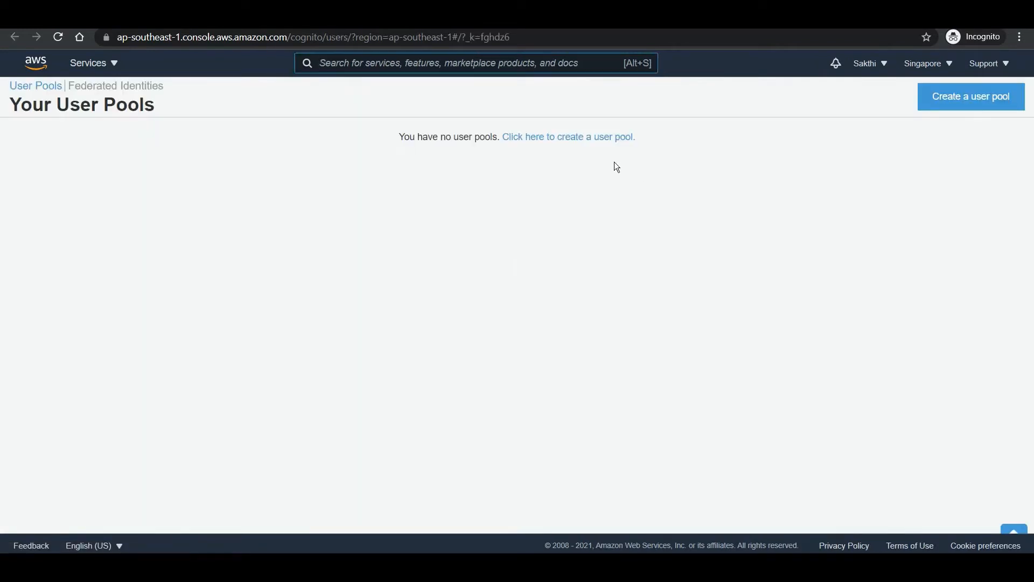
- Start creating a new user pool and enter Appuserpool as the pool name
{"action": "left_click", "coordinate": [587, 141]}
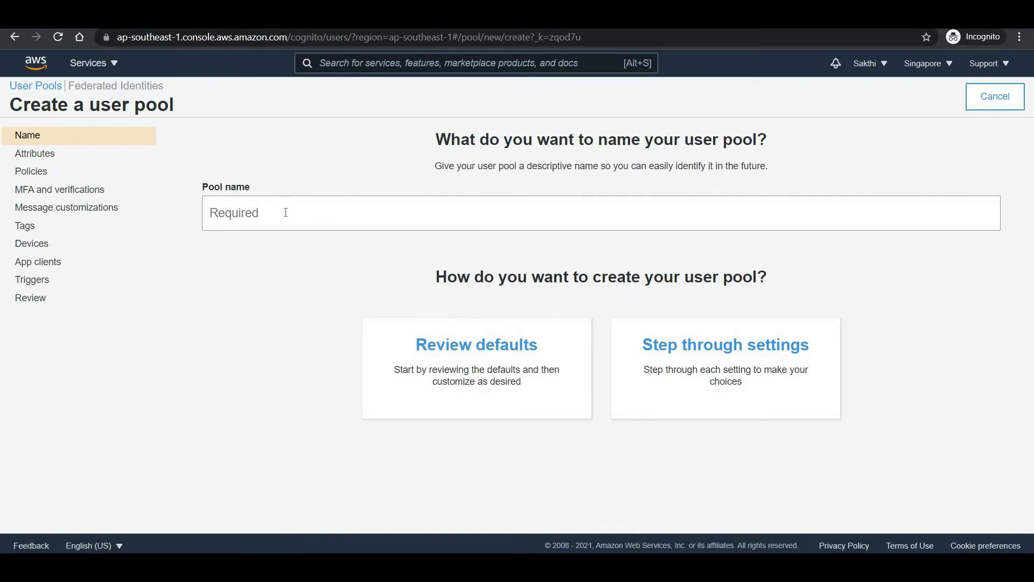
{"action": "left_click", "coordinate": [285, 213]}
{"action": "type", "text": "A"}
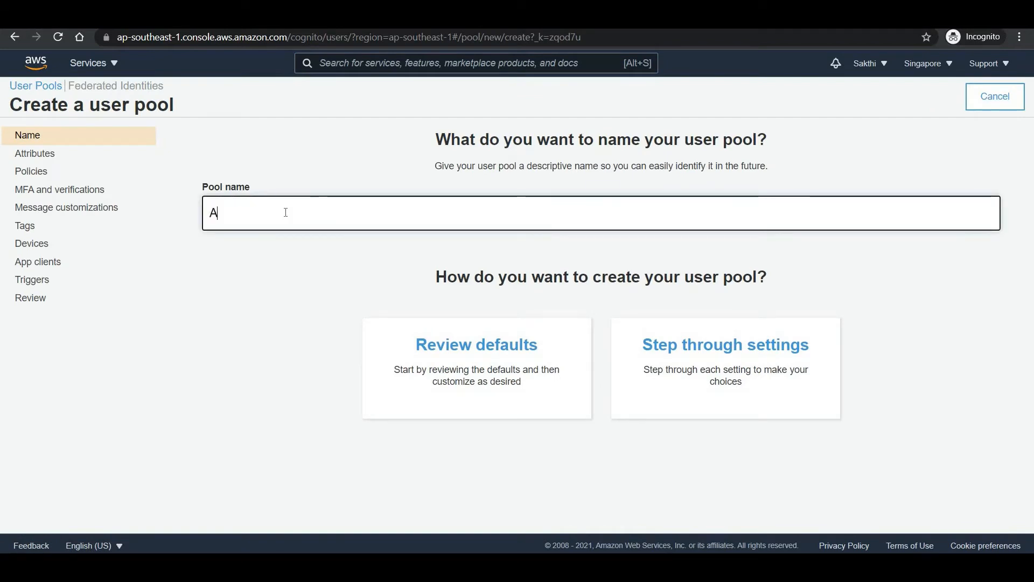
{"action": "type", "text": "pp"}
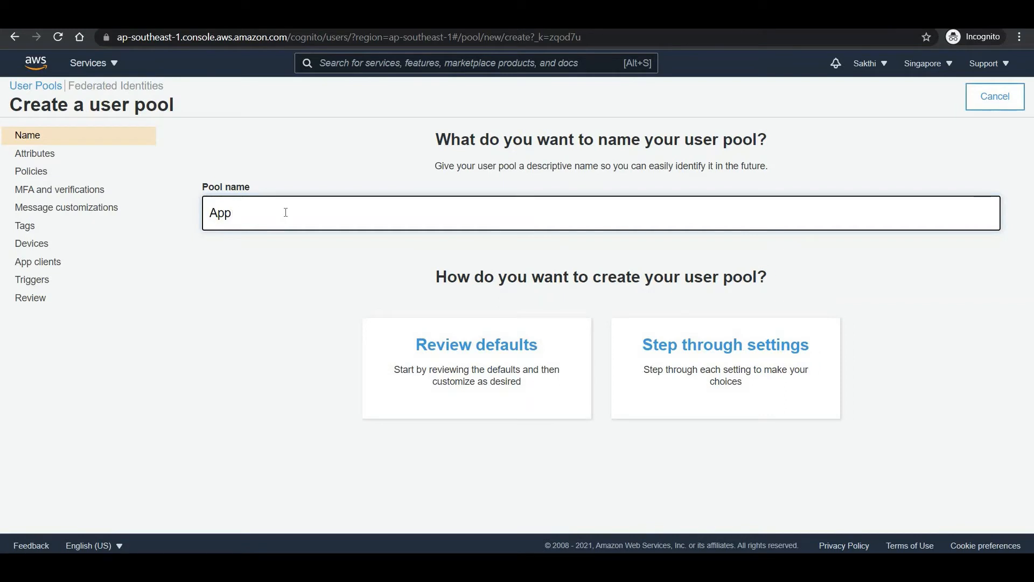
{"action": "type", "text": "userpool"}
- Accept the defaults and look over the pool settings summary
{"action": "left_click", "coordinate": [476, 369]}
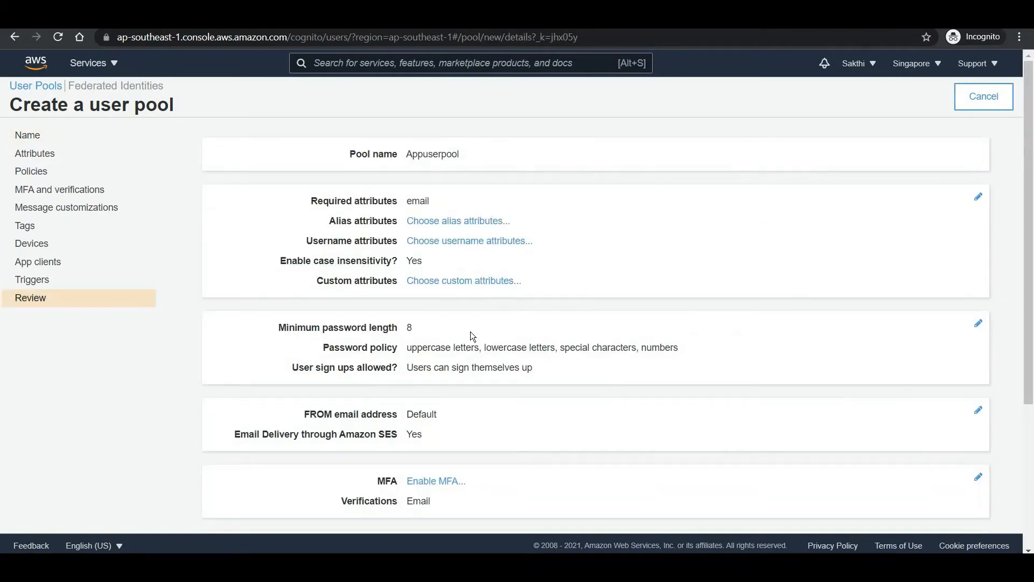
{"action": "scroll", "coordinate": [469, 338], "scroll_direction": "down", "scroll_amount": 4}
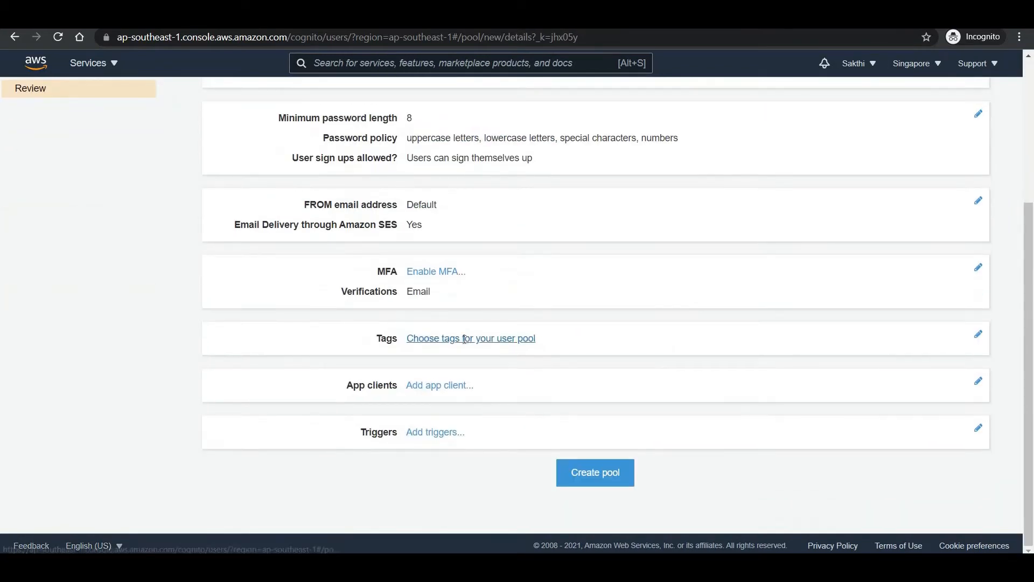
{"action": "scroll", "coordinate": [464, 339], "scroll_direction": "up", "scroll_amount": 4}
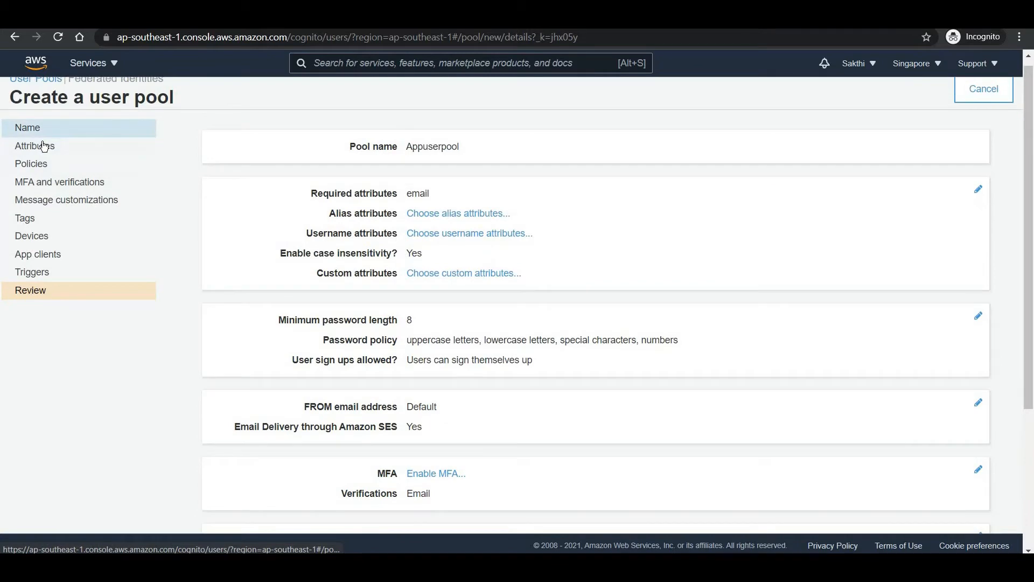
- Browse the Attributes step: Username sign-in with email as a required attribute
{"action": "left_click", "coordinate": [45, 146]}
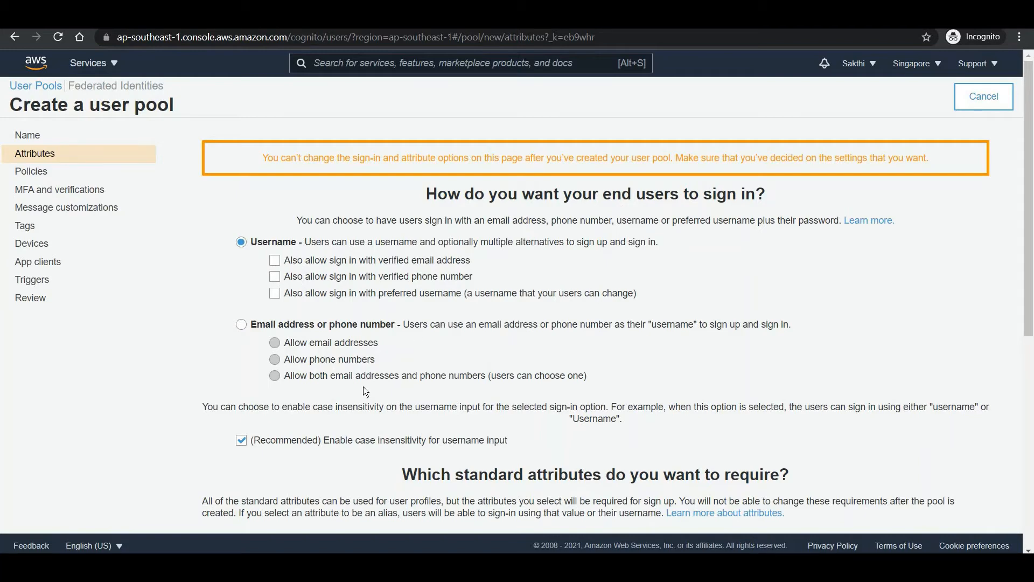
{"action": "scroll", "coordinate": [363, 385], "scroll_direction": "down", "scroll_amount": 1}
{"action": "scroll", "coordinate": [607, 331], "scroll_direction": "down", "scroll_amount": 1}
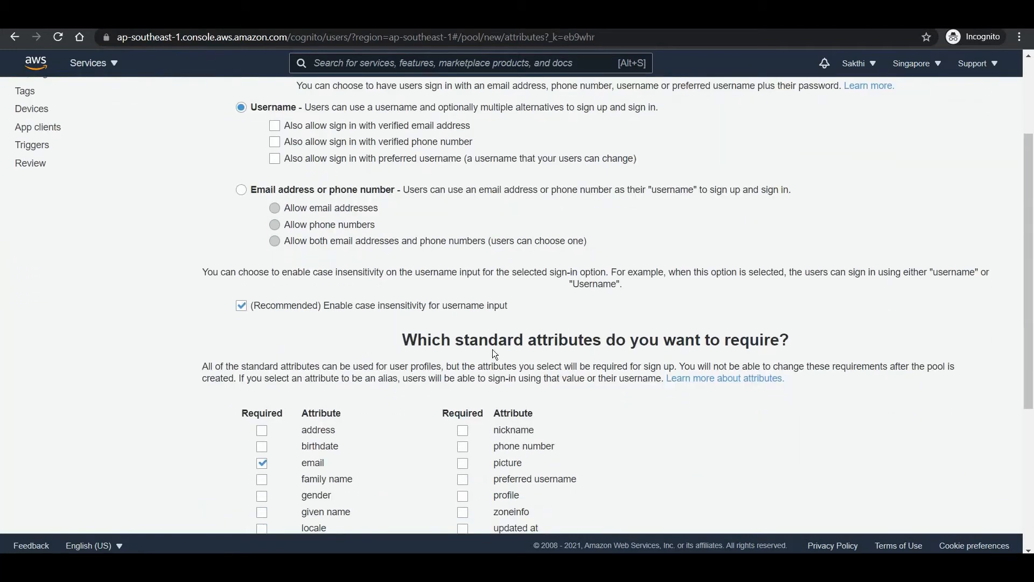
{"action": "scroll", "coordinate": [386, 380], "scroll_direction": "down", "scroll_amount": 3}
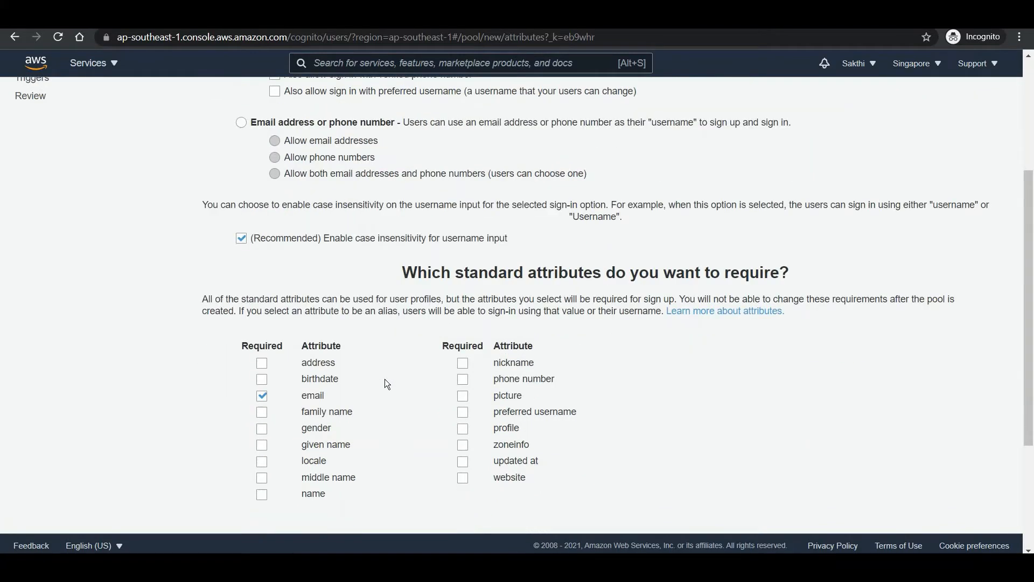
{"action": "scroll", "coordinate": [631, 372], "scroll_direction": "down", "scroll_amount": 2}
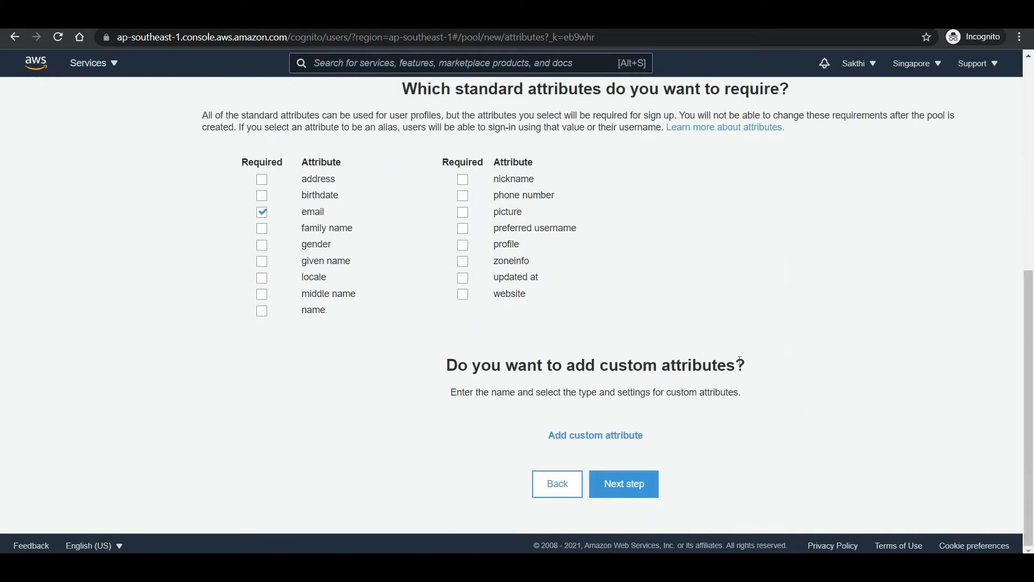
{"action": "scroll", "coordinate": [741, 362], "scroll_direction": "up", "scroll_amount": 1}
{"action": "scroll", "coordinate": [741, 365], "scroll_direction": "up", "scroll_amount": 5}
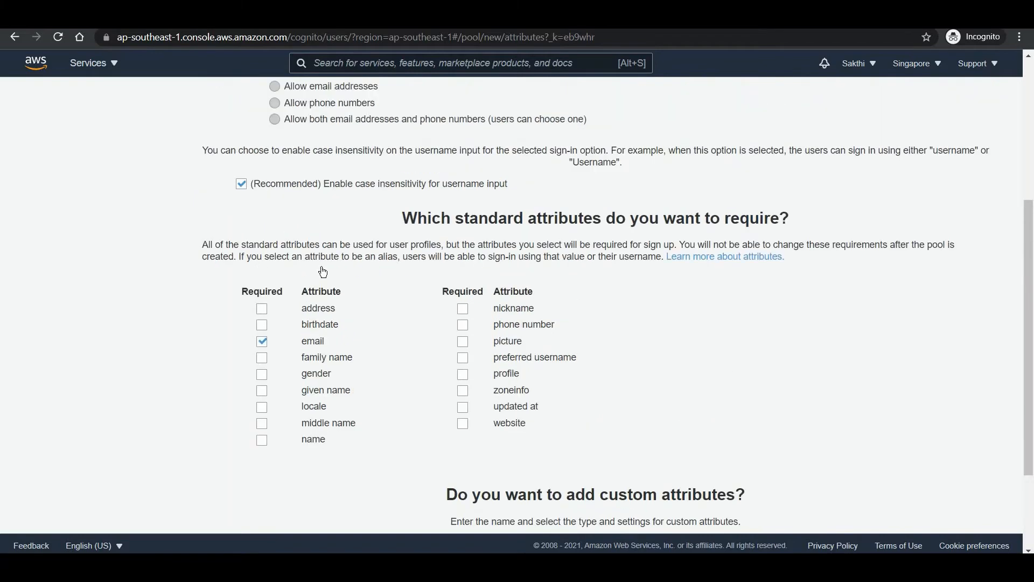
- Check the password strength and sign-up policies, then continue to MFA and verifications
{"action": "left_click", "coordinate": [31, 171]}
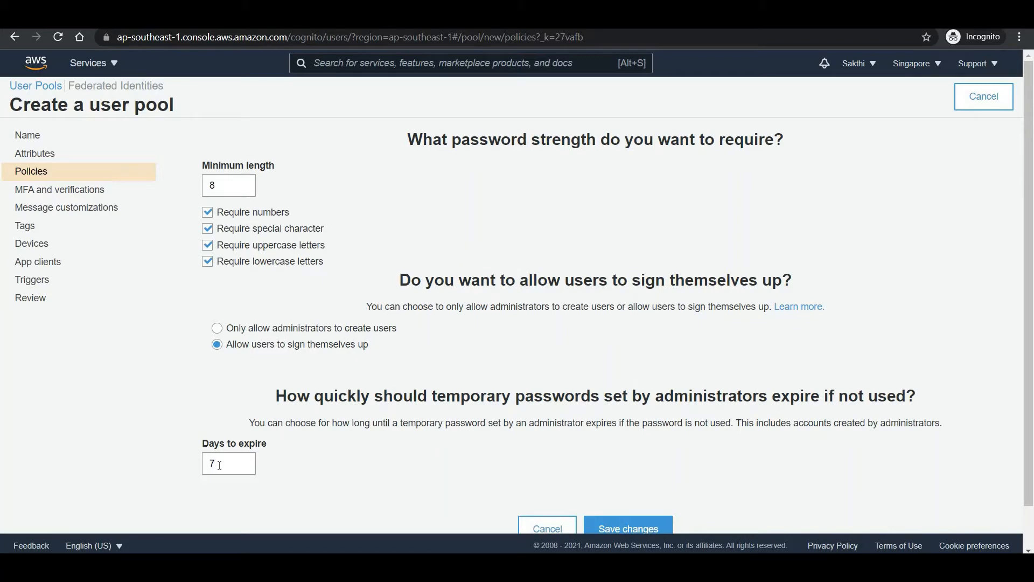
{"action": "left_click", "coordinate": [60, 192]}
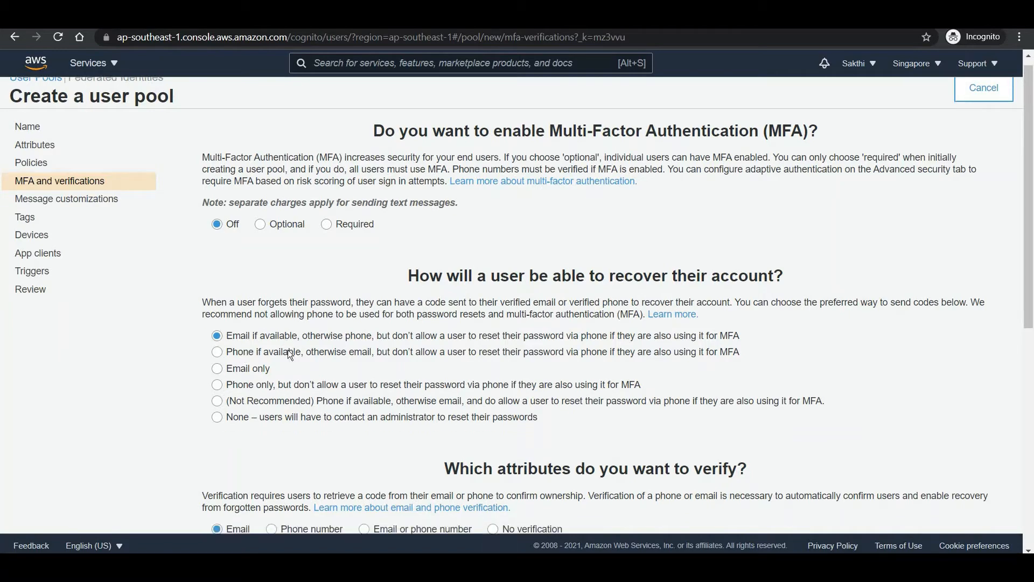
- Look over the MFA (off) and email-first account recovery options
{"action": "scroll", "coordinate": [287, 353], "scroll_direction": "down", "scroll_amount": 2}
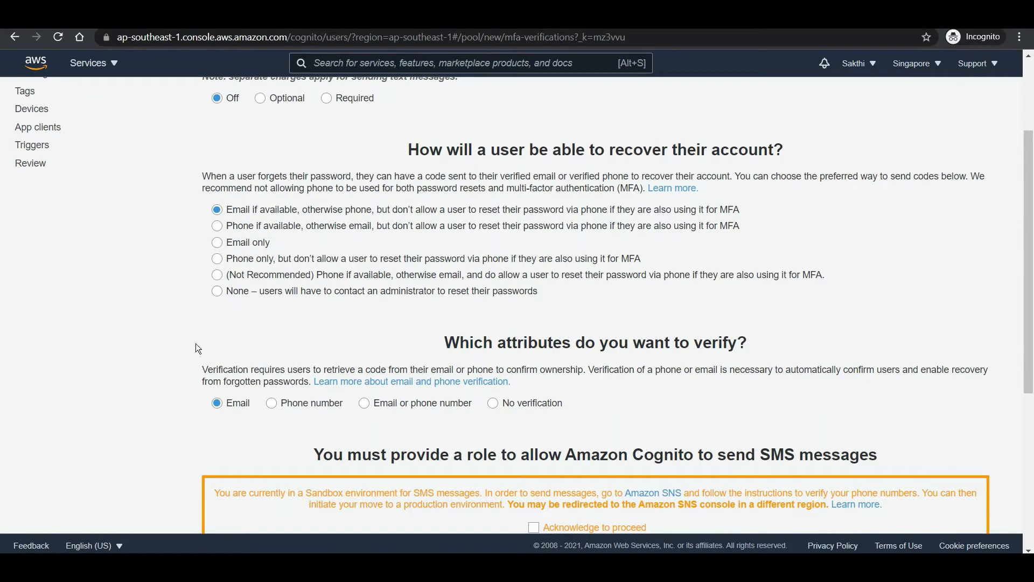
{"action": "scroll", "coordinate": [196, 345], "scroll_direction": "down", "scroll_amount": 3}
{"action": "scroll", "coordinate": [104, 254], "scroll_direction": "up", "scroll_amount": 5}
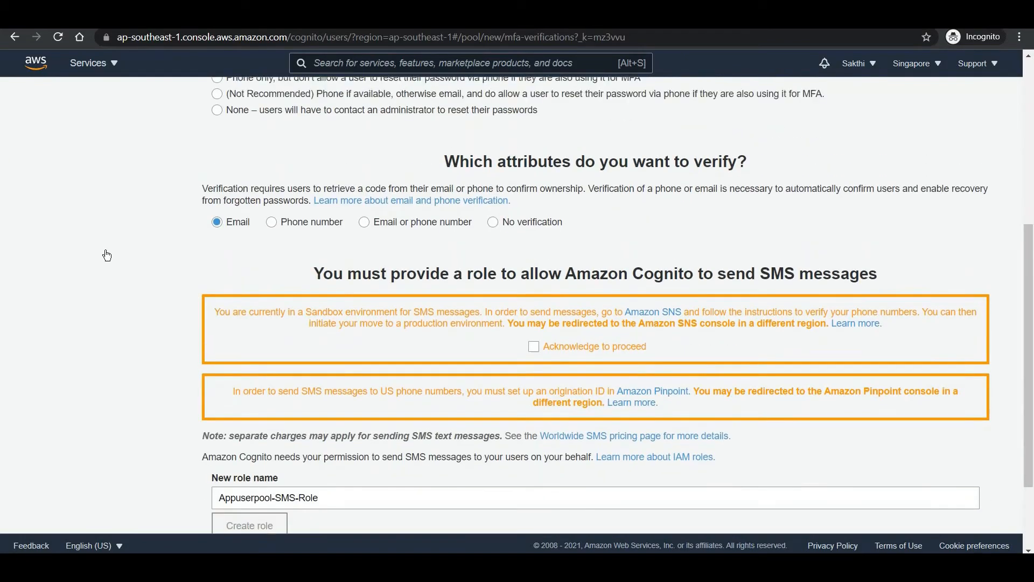
{"action": "scroll", "coordinate": [335, 399], "scroll_direction": "down", "scroll_amount": 6}
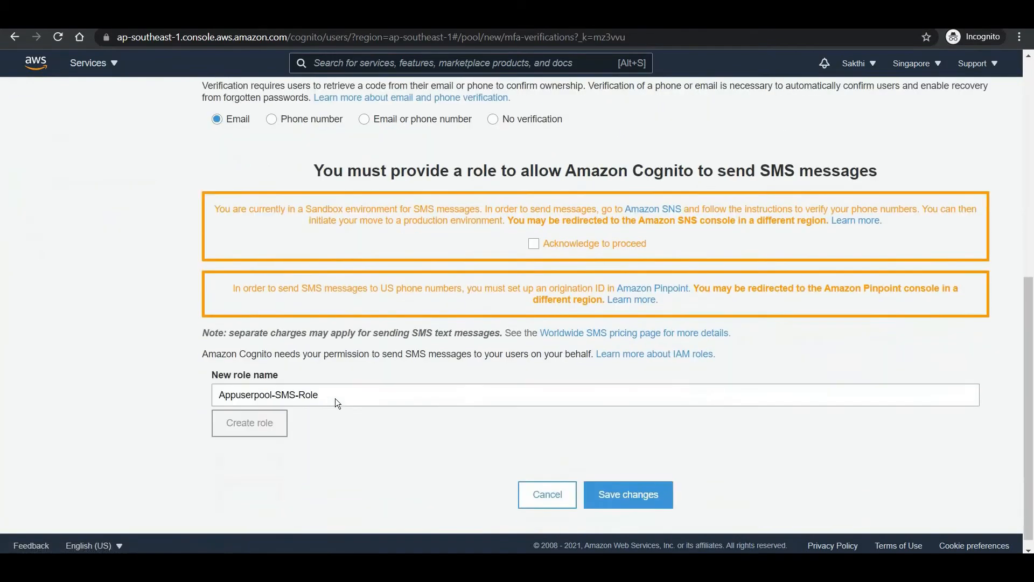
{"action": "scroll", "coordinate": [232, 426], "scroll_direction": "up", "scroll_amount": 1}
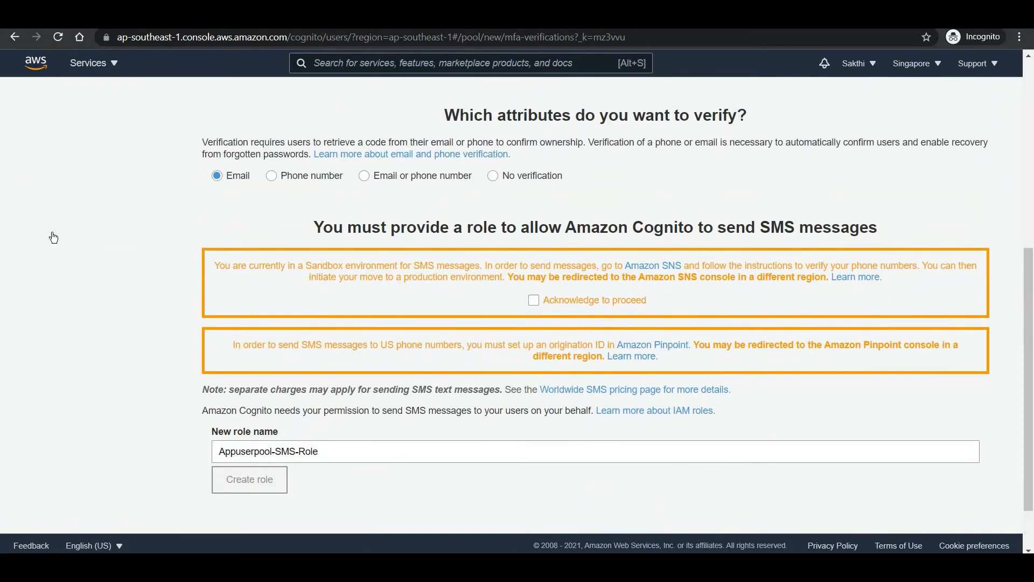
{"action": "scroll", "coordinate": [51, 234], "scroll_direction": "up", "scroll_amount": 6}
- Review the email message customization settings, then continue to the Tags step
{"action": "left_click", "coordinate": [66, 207]}
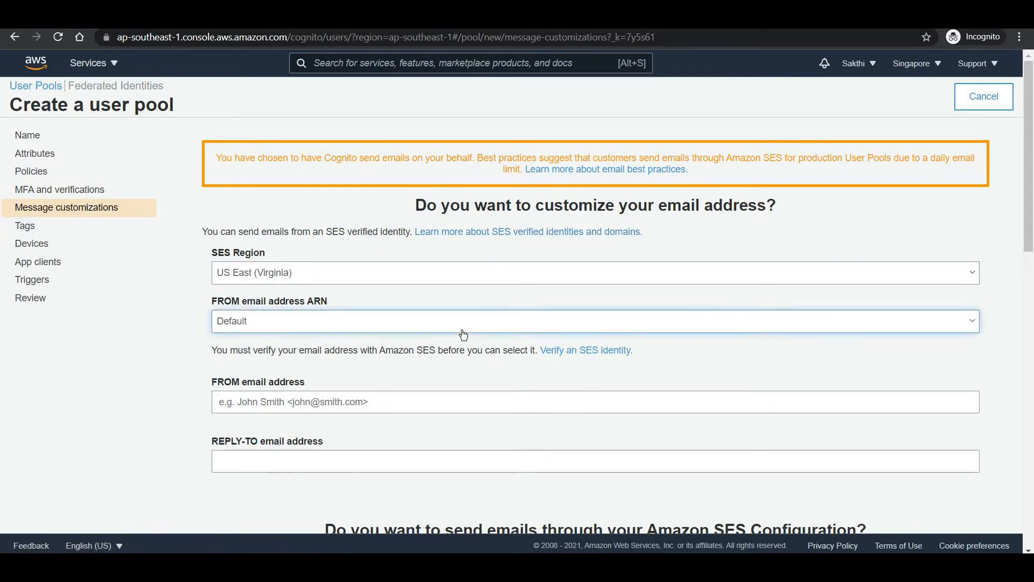
{"action": "scroll", "coordinate": [462, 335], "scroll_direction": "down", "scroll_amount": 3}
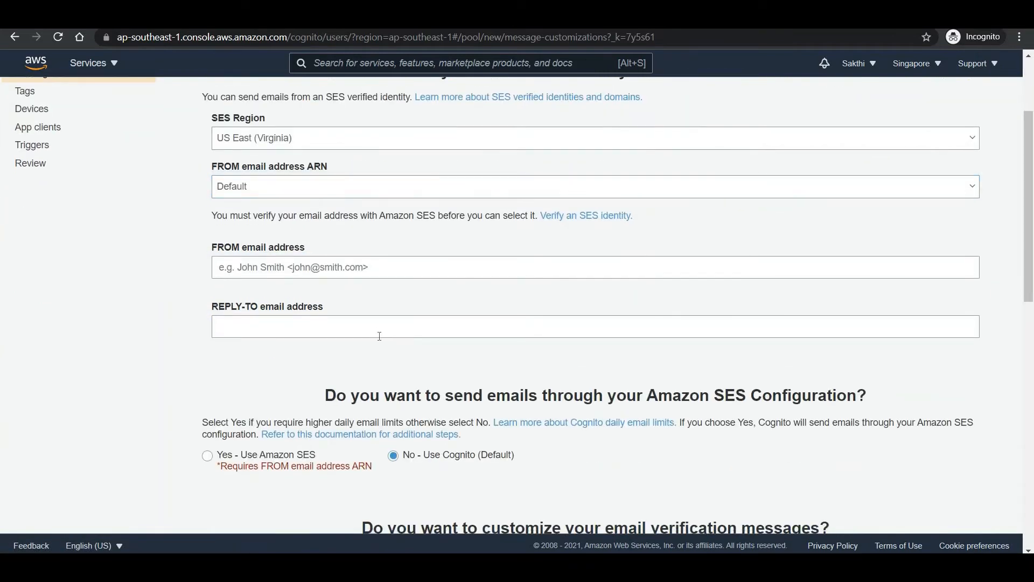
{"action": "scroll", "coordinate": [234, 466], "scroll_direction": "up", "scroll_amount": 3}
{"action": "scroll", "coordinate": [330, 467], "scroll_direction": "down", "scroll_amount": 3}
{"action": "scroll", "coordinate": [485, 398], "scroll_direction": "down", "scroll_amount": 1}
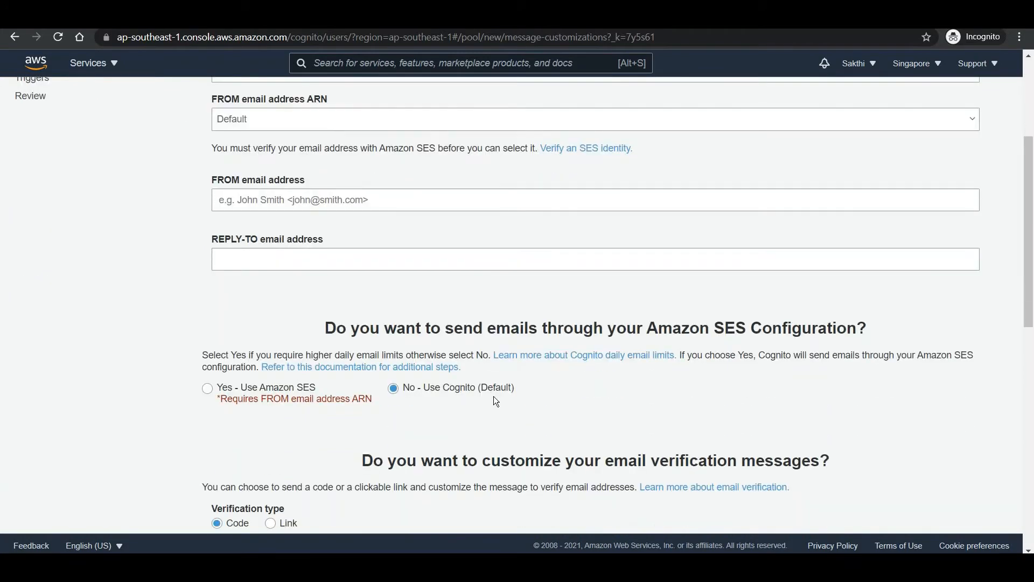
{"action": "scroll", "coordinate": [493, 397], "scroll_direction": "down", "scroll_amount": 2}
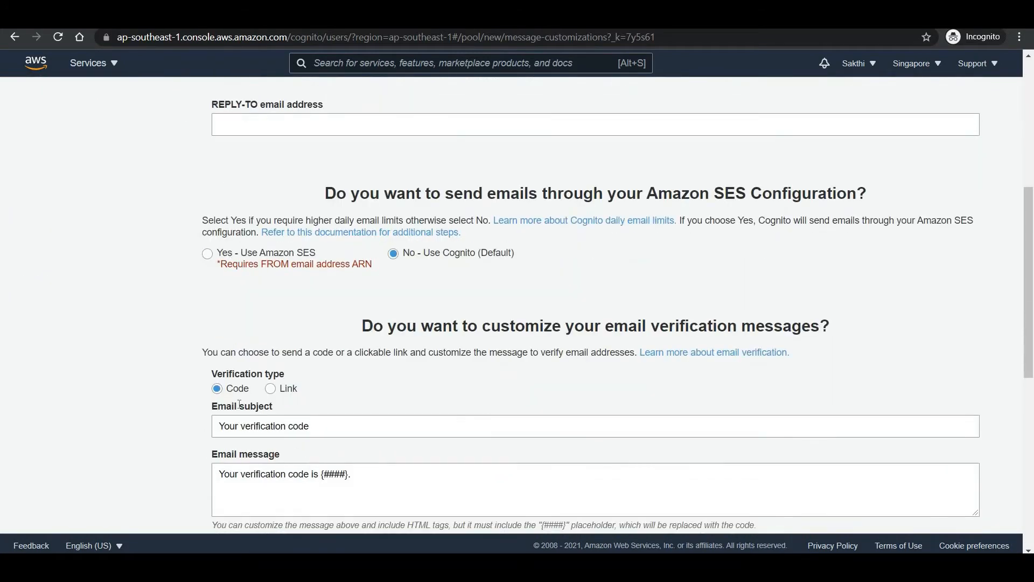
{"action": "scroll", "coordinate": [369, 418], "scroll_direction": "down", "scroll_amount": 1}
{"action": "scroll", "coordinate": [11, 235], "scroll_direction": "up", "scroll_amount": 7}
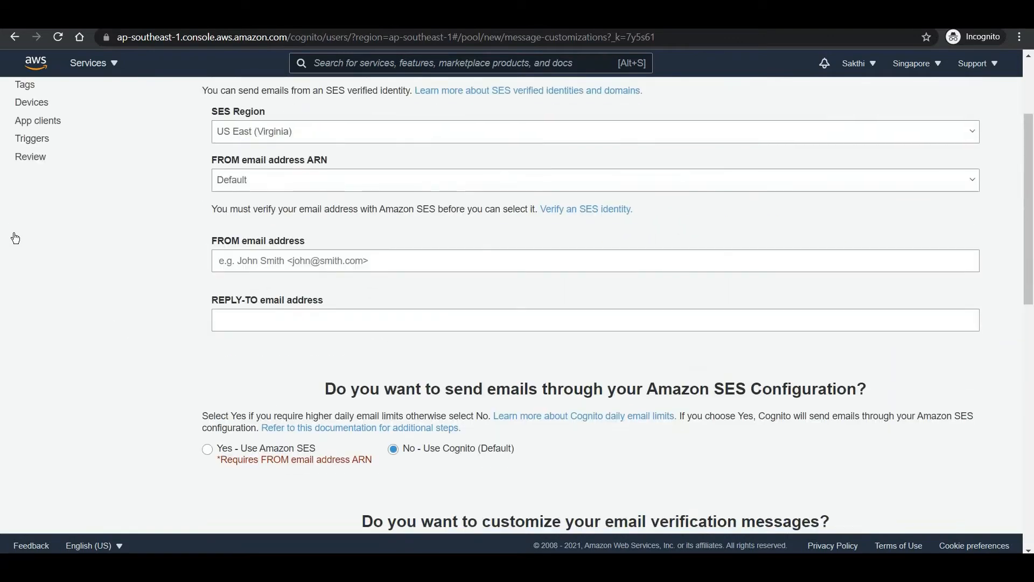
{"action": "left_click", "coordinate": [25, 227]}
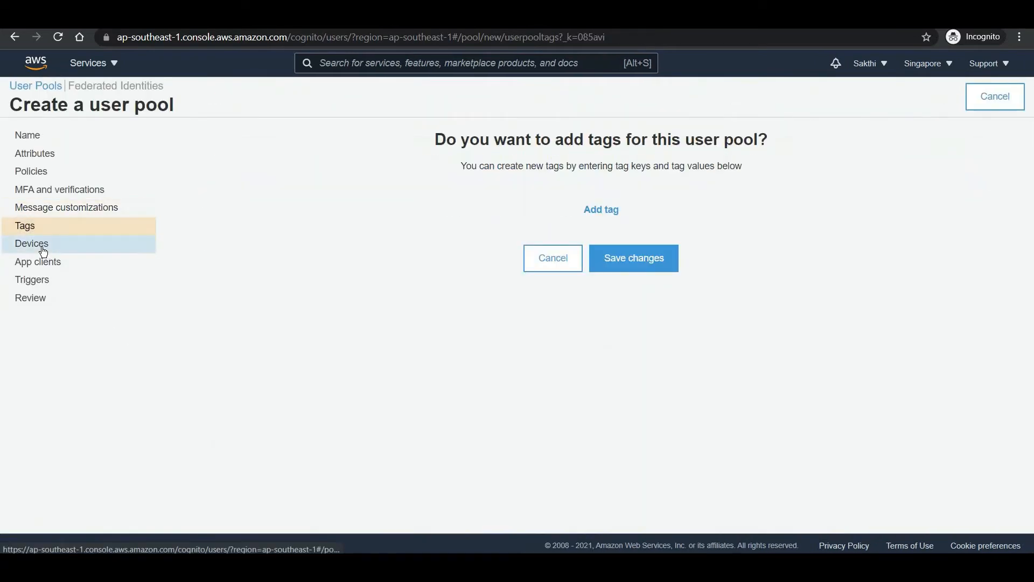
- Pass through the devices and triggers steps to Review and create the Appuserpool pool
{"action": "left_click", "coordinate": [43, 251]}
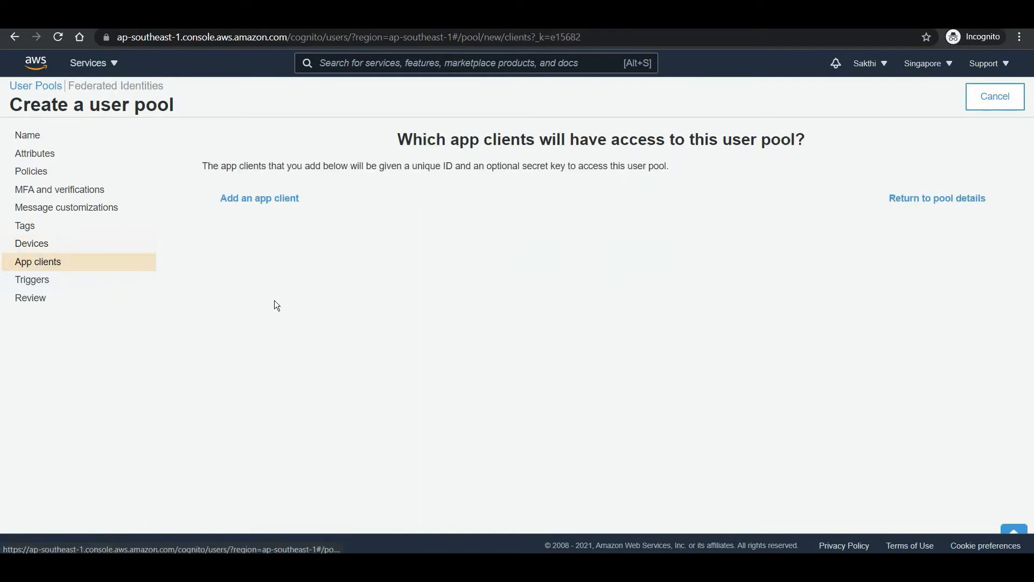
{"action": "left_click", "coordinate": [72, 284]}
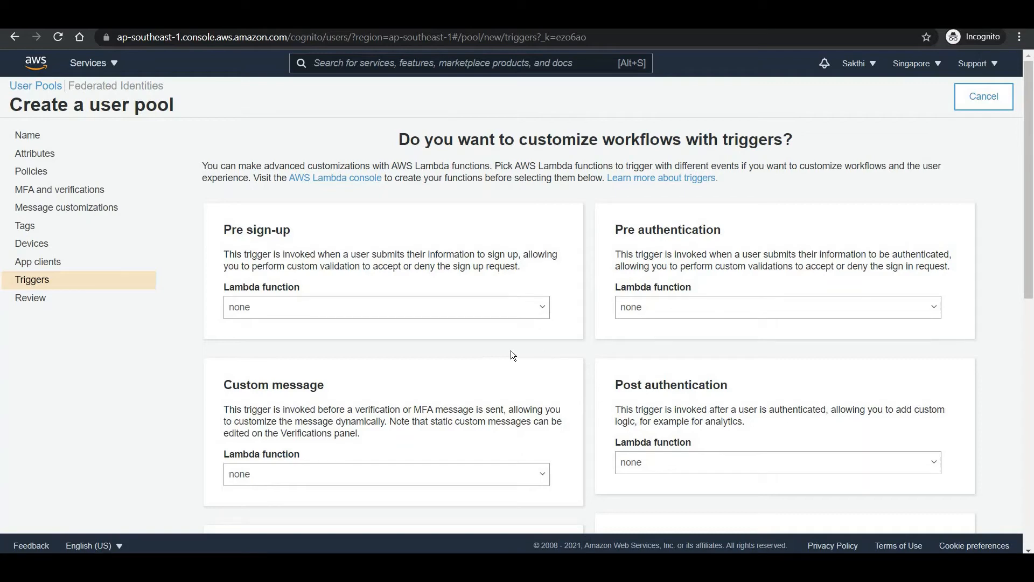
{"action": "left_click", "coordinate": [41, 299]}
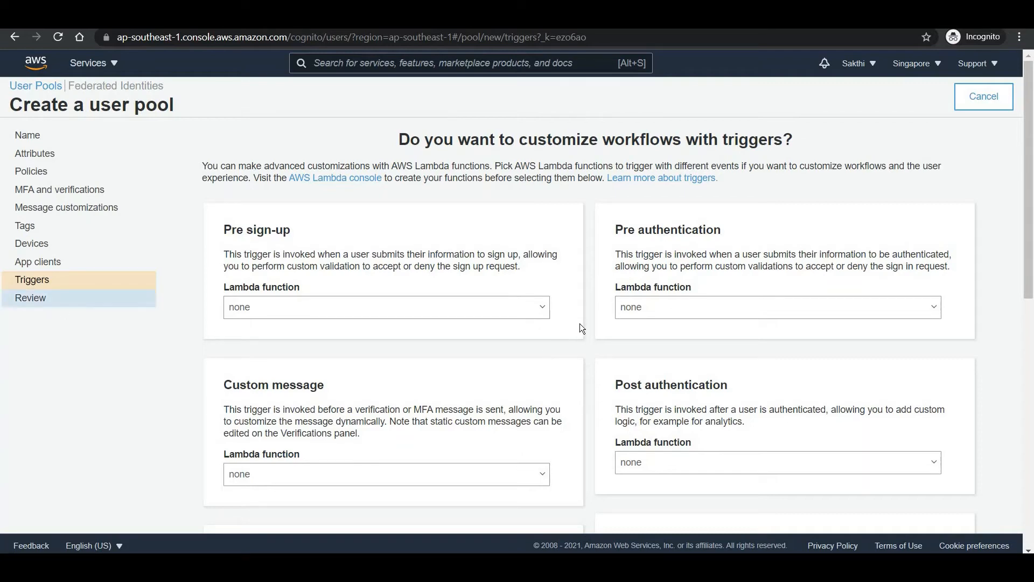
{"action": "scroll", "coordinate": [580, 337], "scroll_direction": "down", "scroll_amount": 4}
{"action": "left_click", "coordinate": [595, 470]}
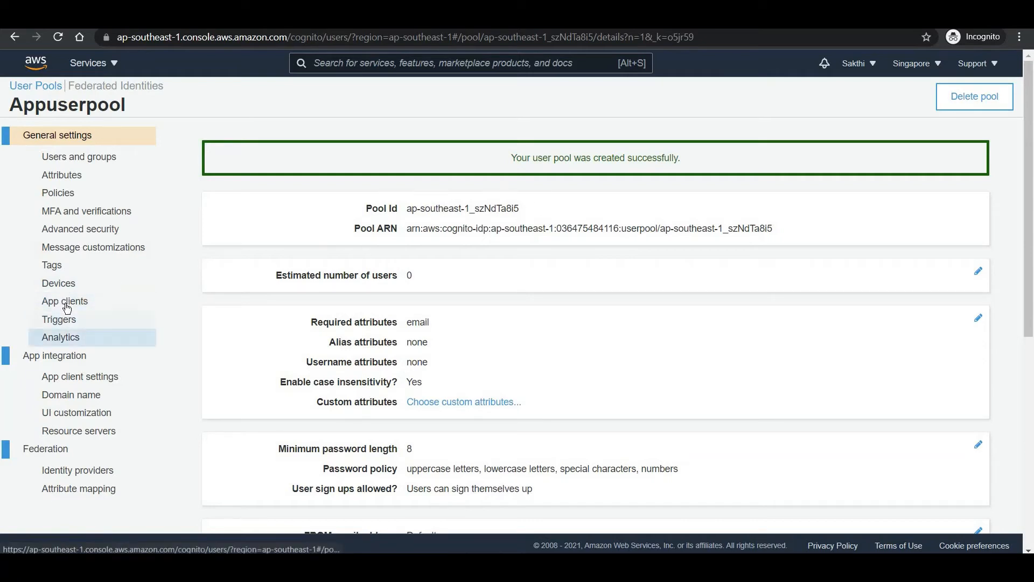
- Create an app client named Appclient with Generate client secret unchecked
{"action": "left_click", "coordinate": [65, 301]}
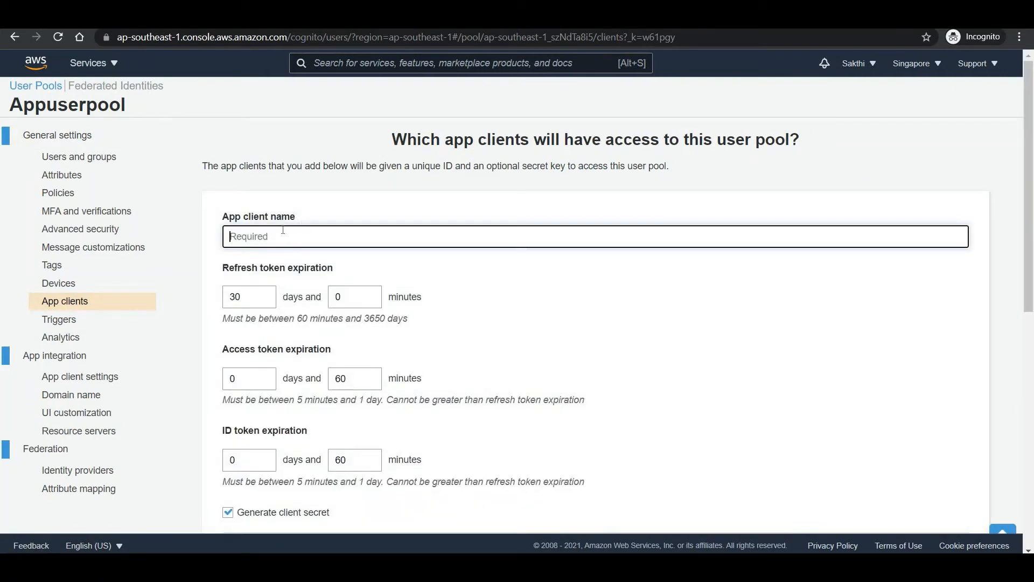
{"action": "type", "text": "Appclient"}
{"action": "scroll", "coordinate": [546, 283], "scroll_direction": "down", "scroll_amount": 3}
{"action": "scroll", "coordinate": [546, 283], "scroll_direction": "up", "scroll_amount": 1}
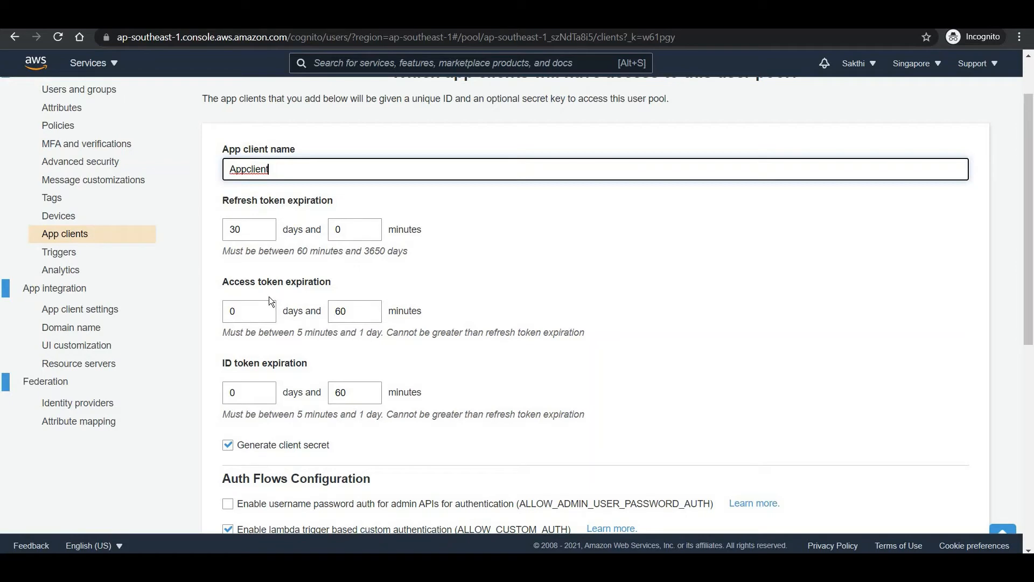
{"action": "left_click", "coordinate": [226, 446]}
{"action": "scroll", "coordinate": [557, 318], "scroll_direction": "down", "scroll_amount": 3}
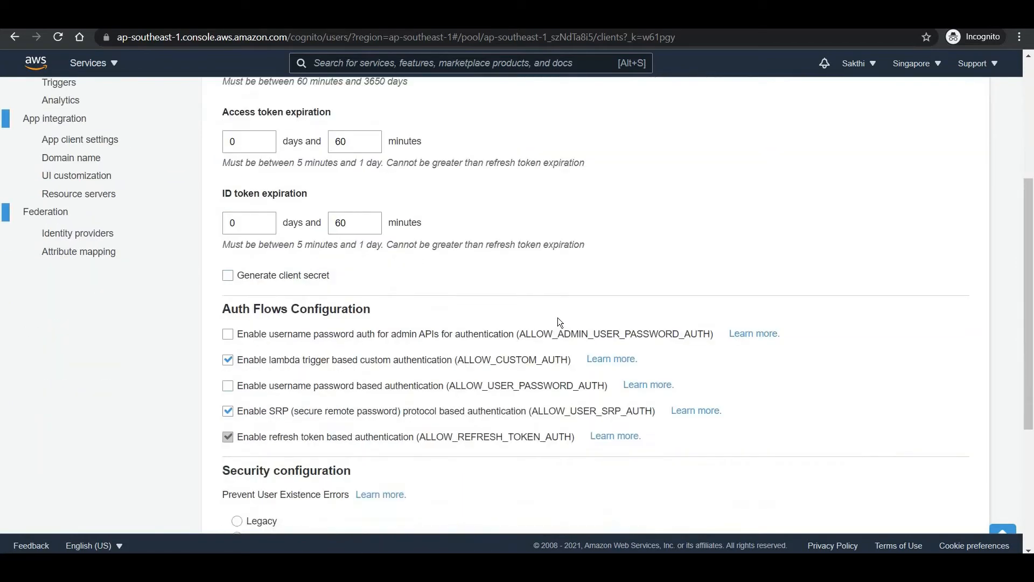
{"action": "scroll", "coordinate": [369, 447], "scroll_direction": "down", "scroll_amount": 4}
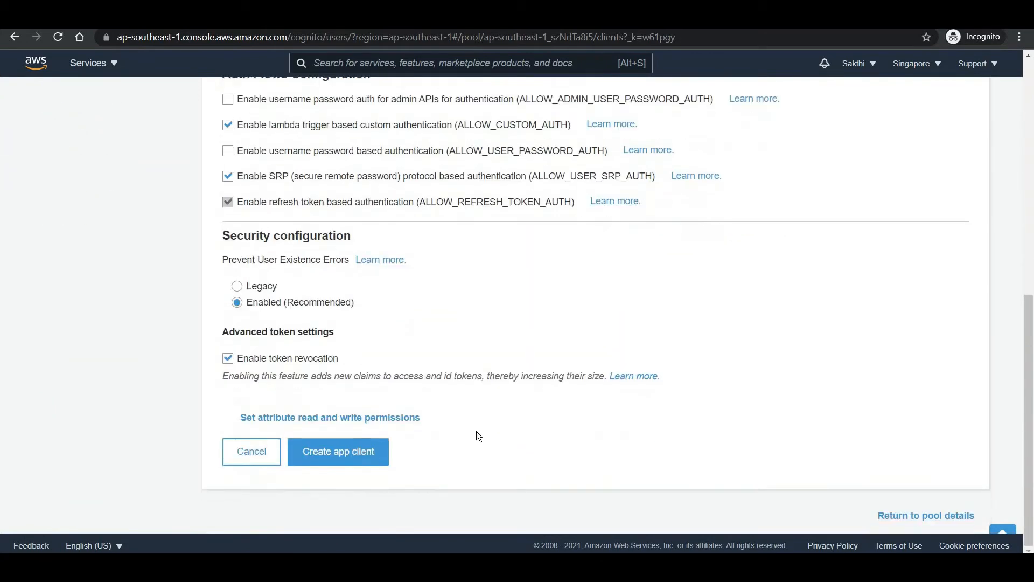
{"action": "left_click", "coordinate": [353, 458]}
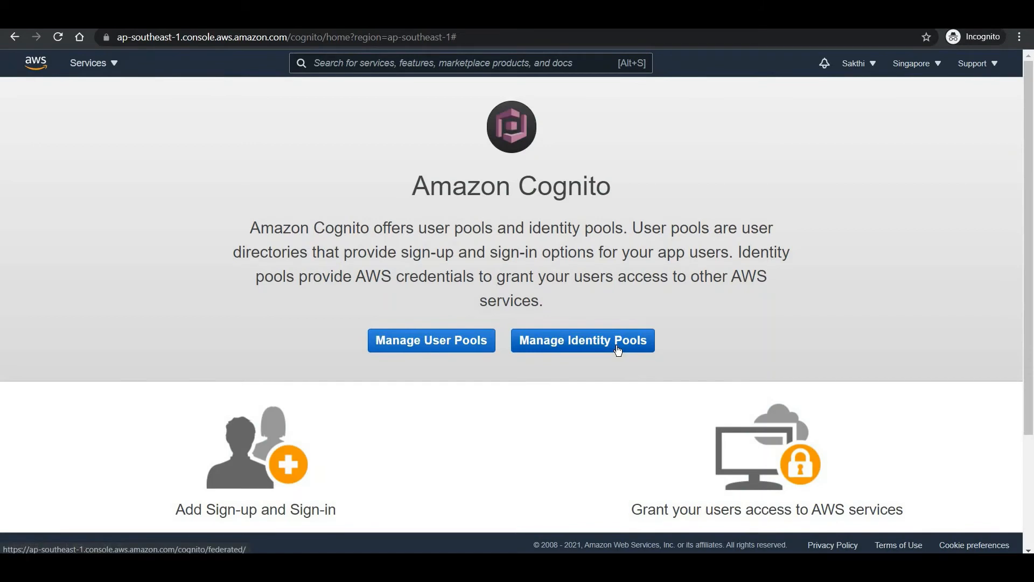
- Start a new identity pool named AppIDpool and expand its Authentication providers
{"action": "left_click", "coordinate": [618, 350]}
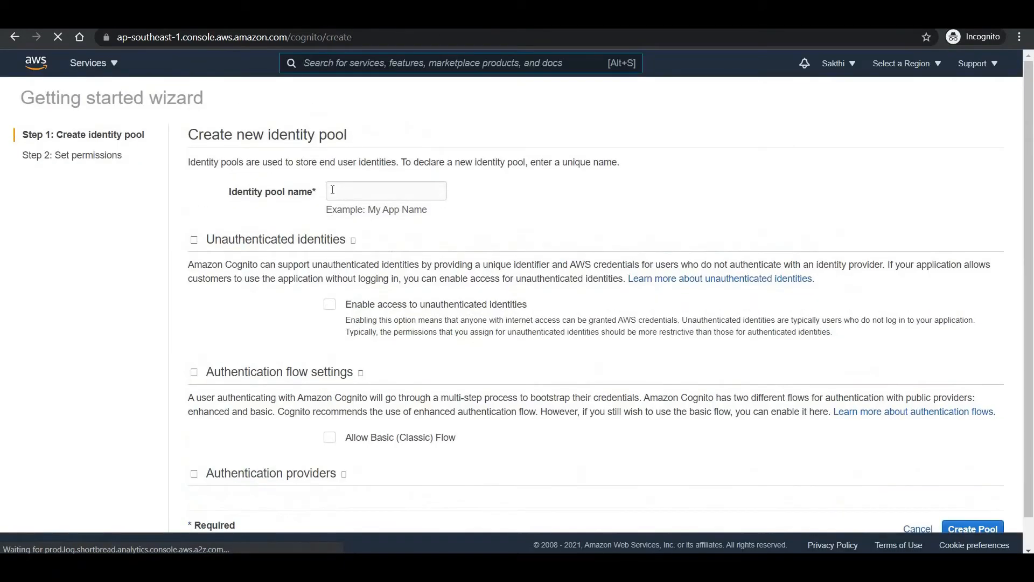
{"action": "left_click", "coordinate": [333, 190]}
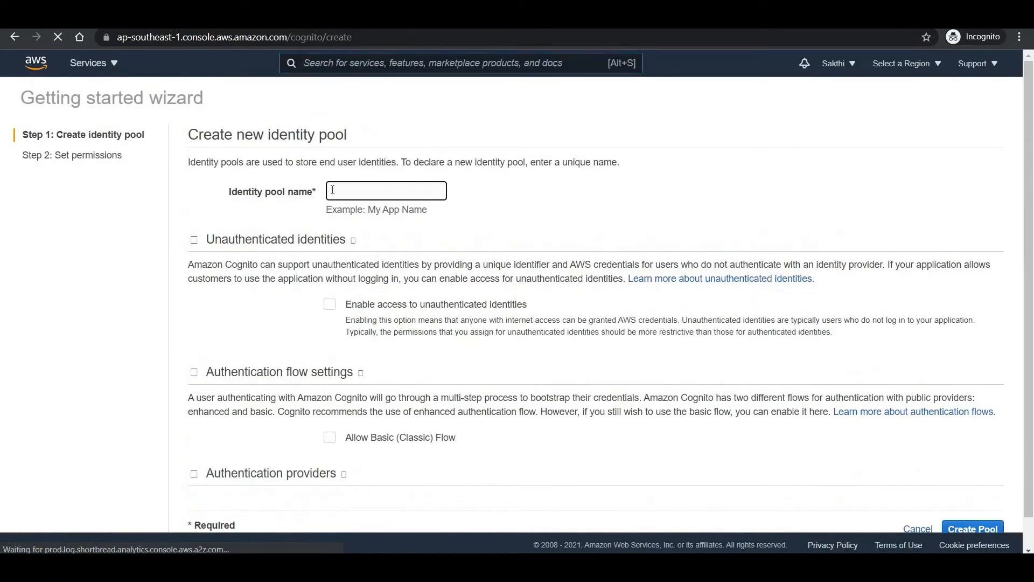
{"action": "type", "text": "AppIDpool"}
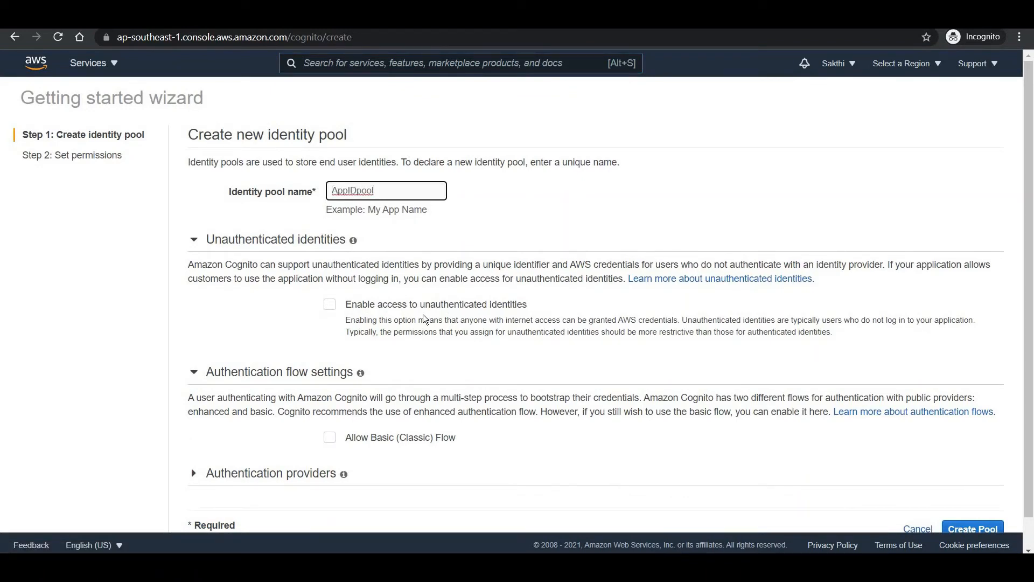
{"action": "scroll", "coordinate": [210, 428], "scroll_direction": "down", "scroll_amount": 1}
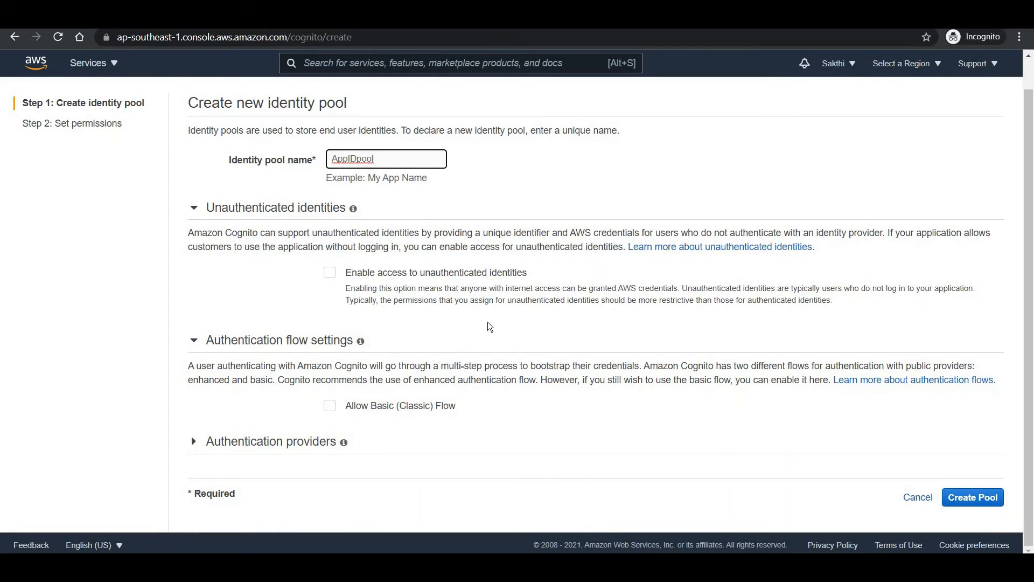
{"action": "left_click", "coordinate": [193, 445]}
{"action": "scroll", "coordinate": [317, 197], "scroll_direction": "down", "scroll_amount": 5}
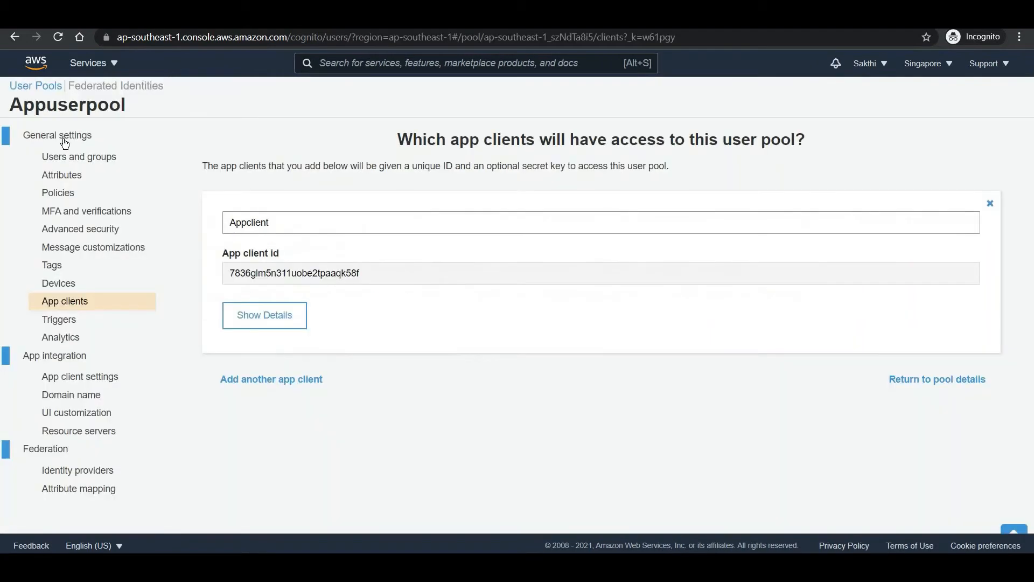
- Copy the user pool's Pool Id into the identity pool's User Pool ID field
{"action": "left_click", "coordinate": [57, 135]}
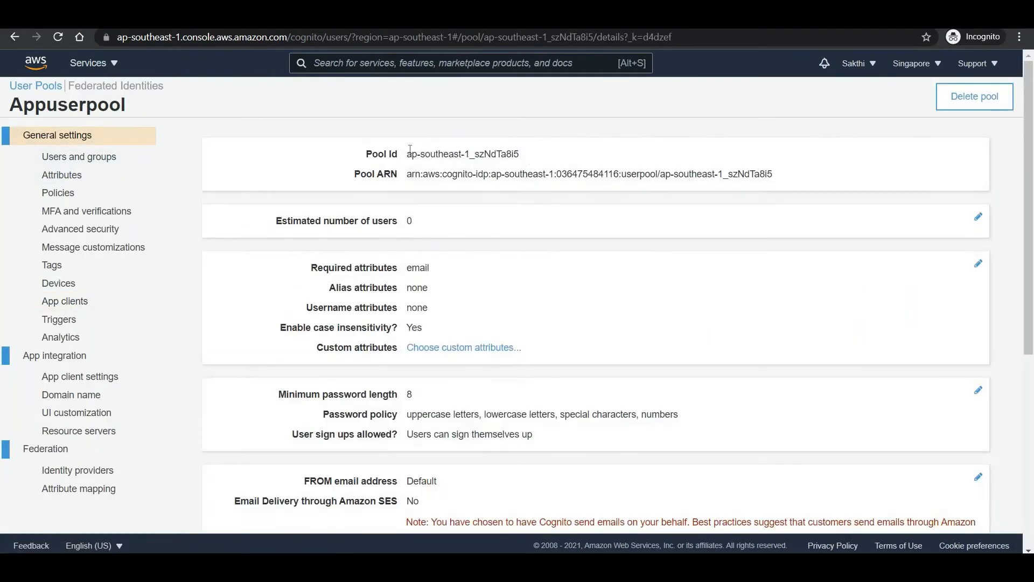
{"action": "left_click_drag", "start_coordinate": [519, 154], "coordinate": [408, 152]}
{"action": "key", "text": "ctrl+c"}
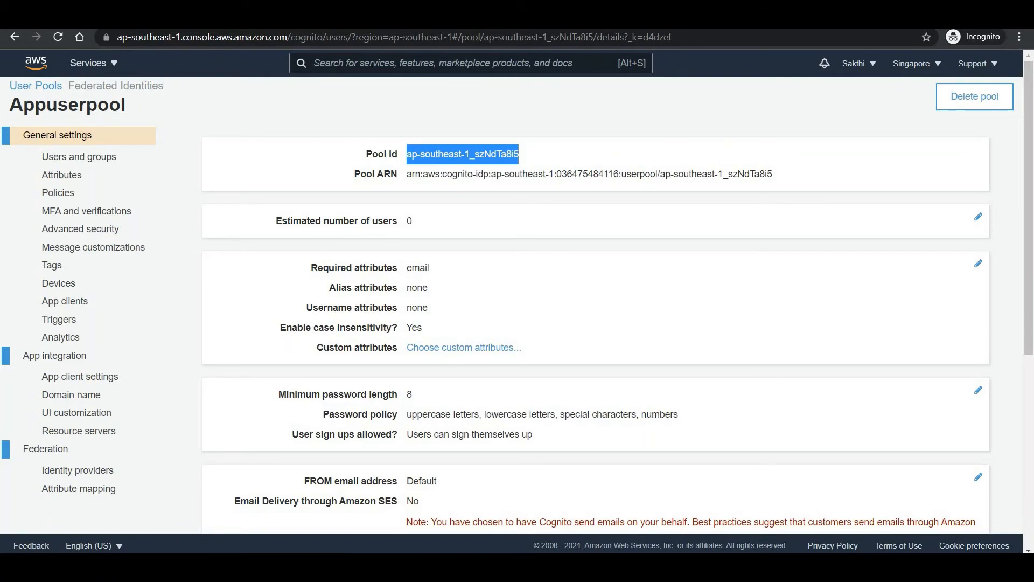
{"action": "key", "text": "ctrl+Tab"}
{"action": "left_click", "coordinate": [375, 342]}
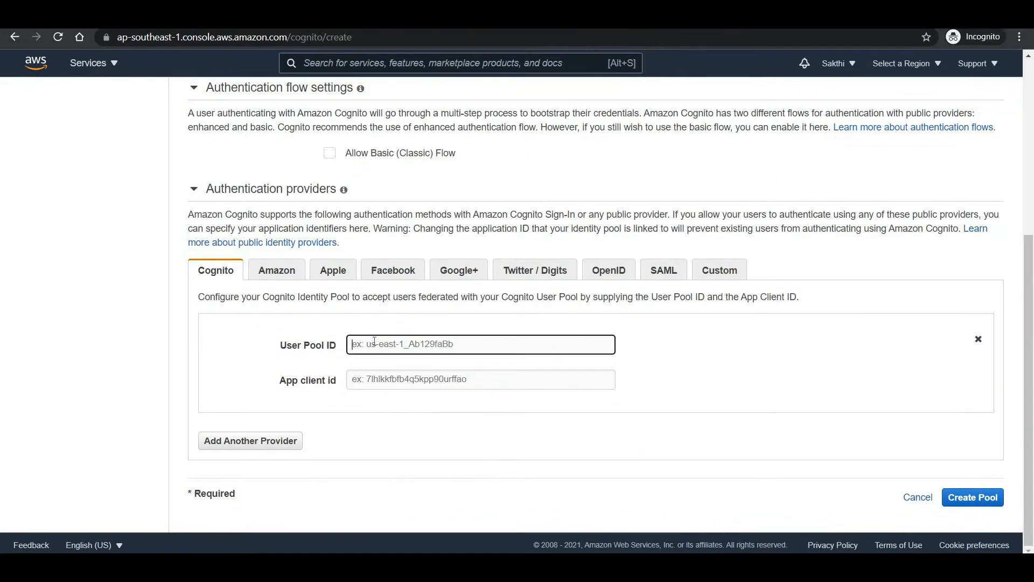
{"action": "key", "text": "ctrl+v"}
- Copy Appclient's client id into the App client id field and create the identity pool
{"action": "key", "text": "ctrl+Tab"}
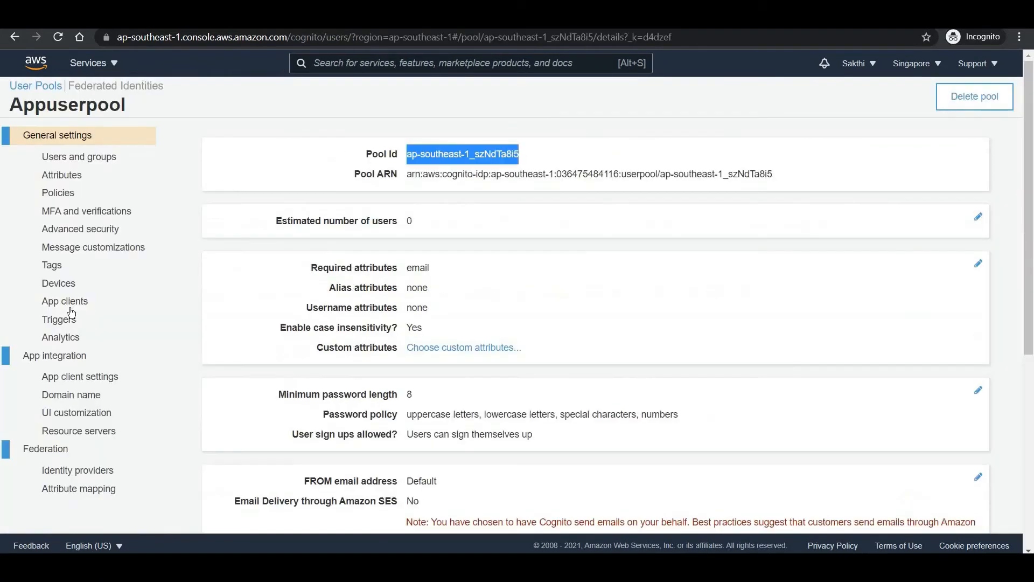
{"action": "left_click", "coordinate": [68, 301]}
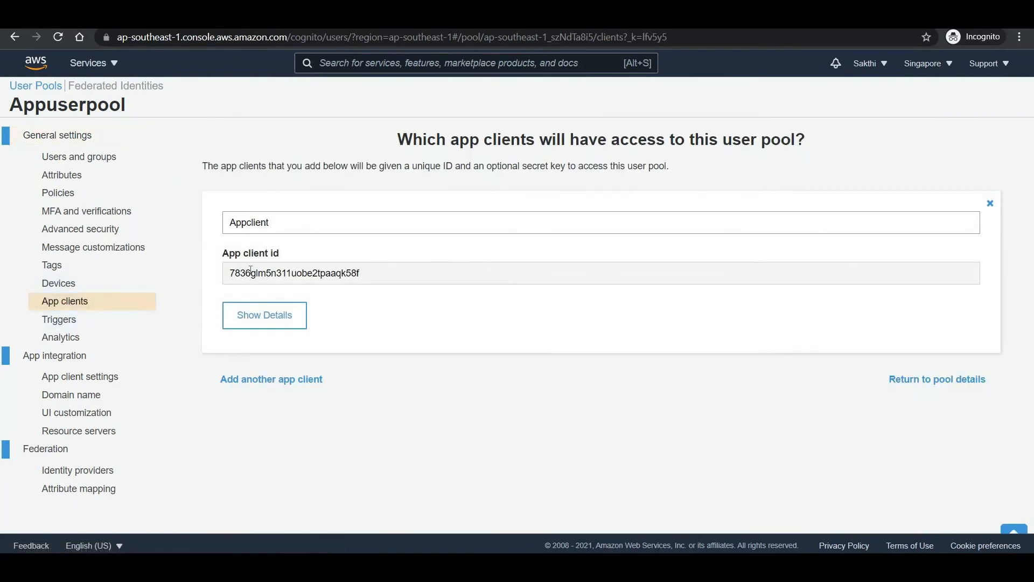
{"action": "left_click_drag", "start_coordinate": [360, 273], "coordinate": [229, 273]}
{"action": "key", "text": "ctrl+c"}
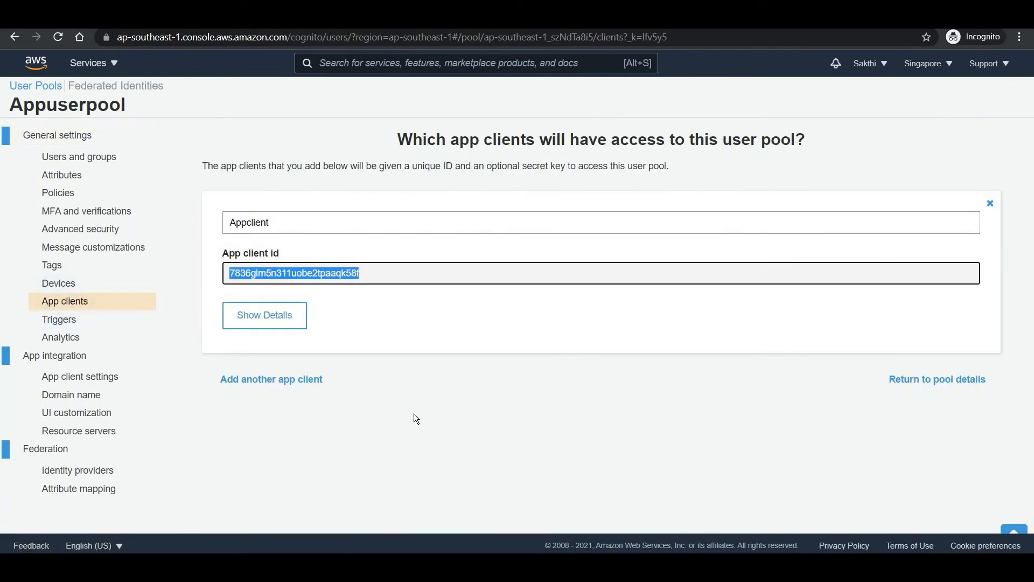
{"action": "key", "text": "ctrl+Tab"}
{"action": "left_click", "coordinate": [389, 373]}
{"action": "key", "text": "ctrl+v"}
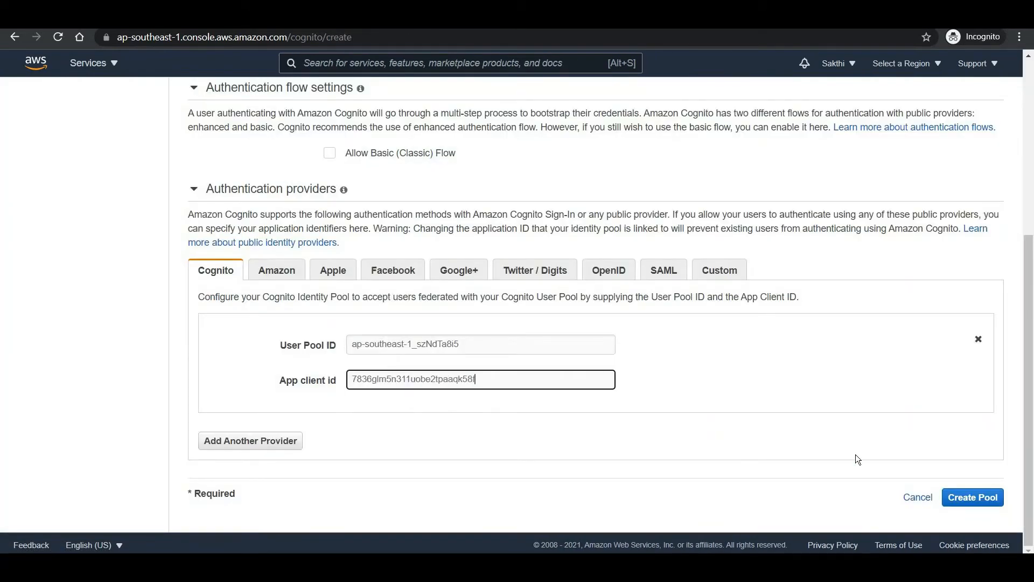
{"action": "left_click", "coordinate": [970, 495]}
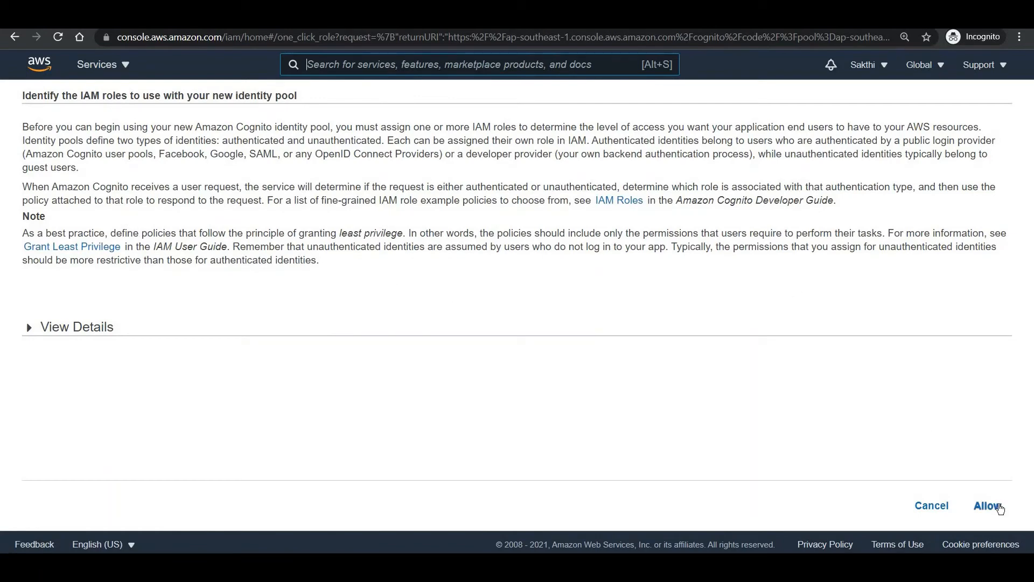
- Allow the IAM roles, view the identity pool dashboard, and return to the app clients tab
{"action": "left_click", "coordinate": [997, 506]}
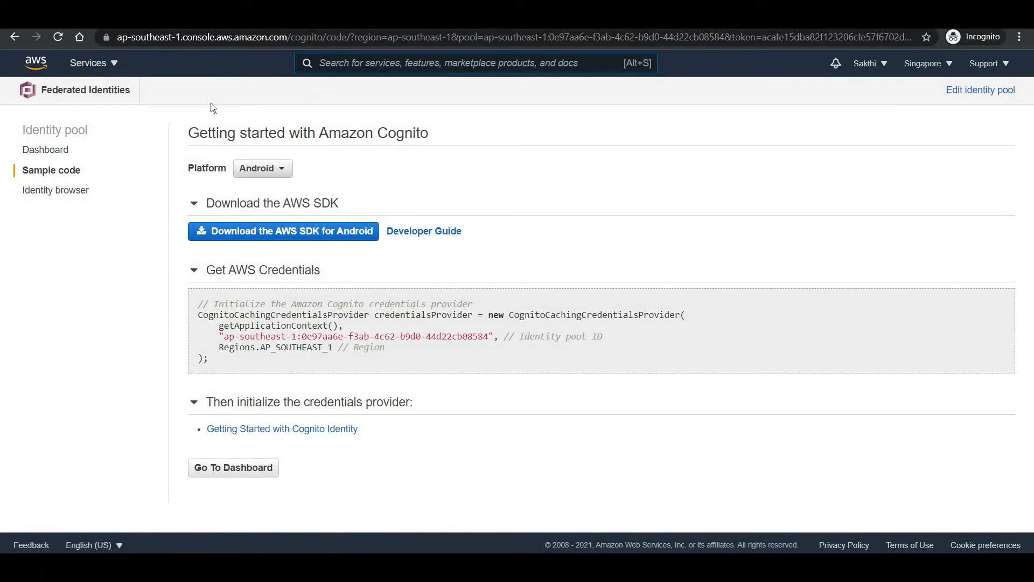
{"action": "left_click", "coordinate": [52, 149]}
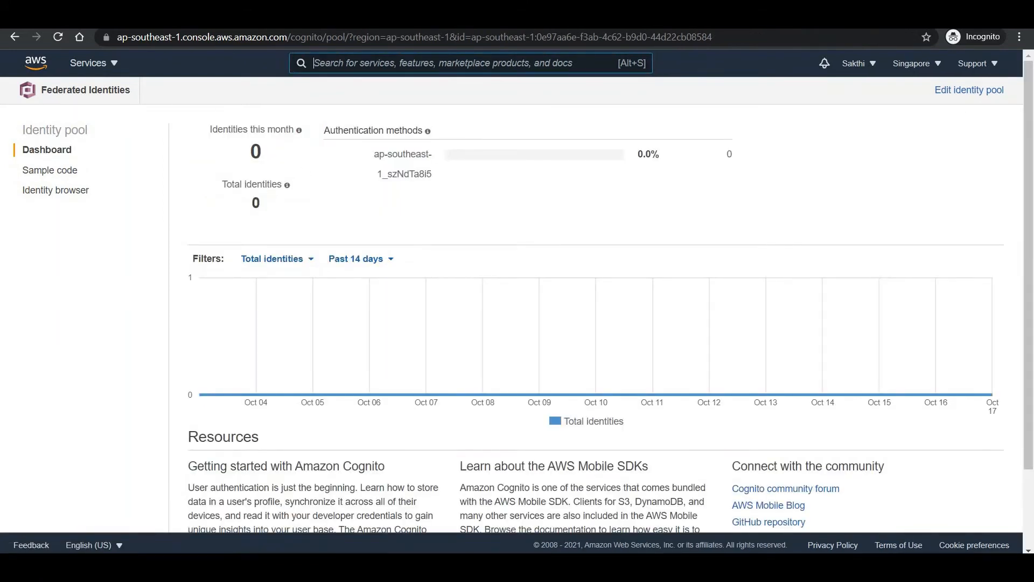
{"action": "key", "text": "ctrl+Tab"}
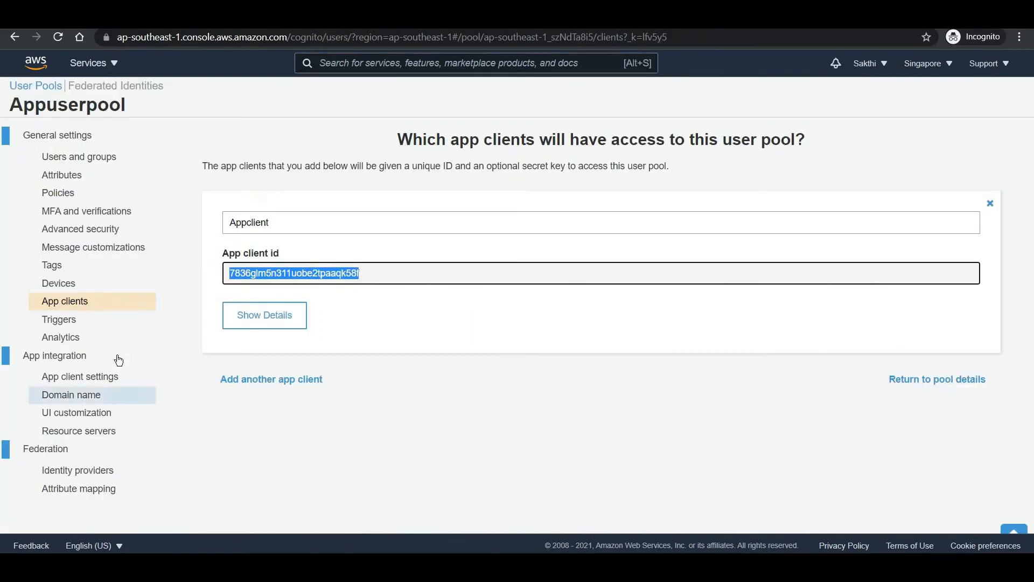
- In the app client settings, enable Cognito User Pool as the identity provider
{"action": "left_click", "coordinate": [79, 360]}
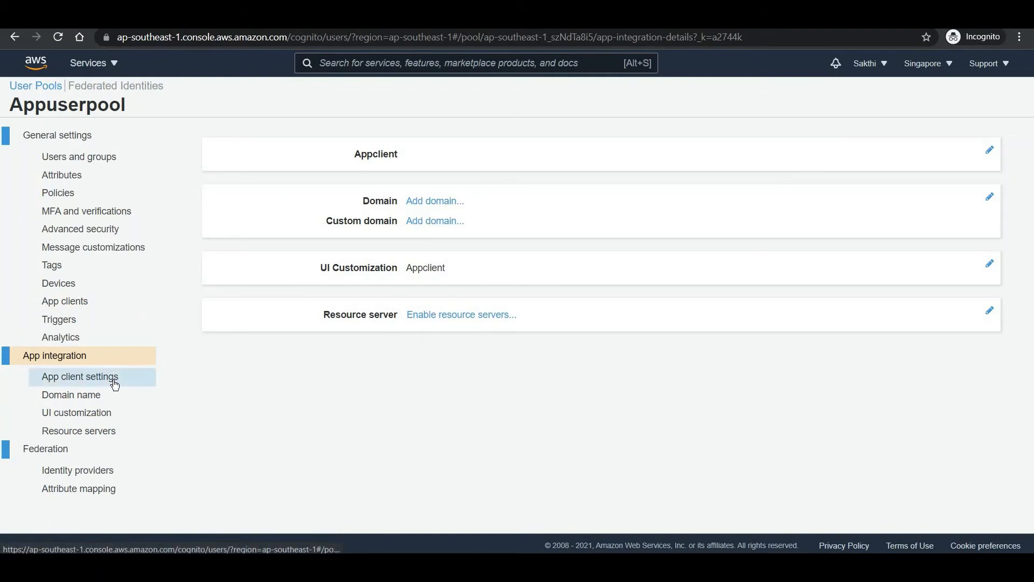
{"action": "left_click", "coordinate": [115, 383]}
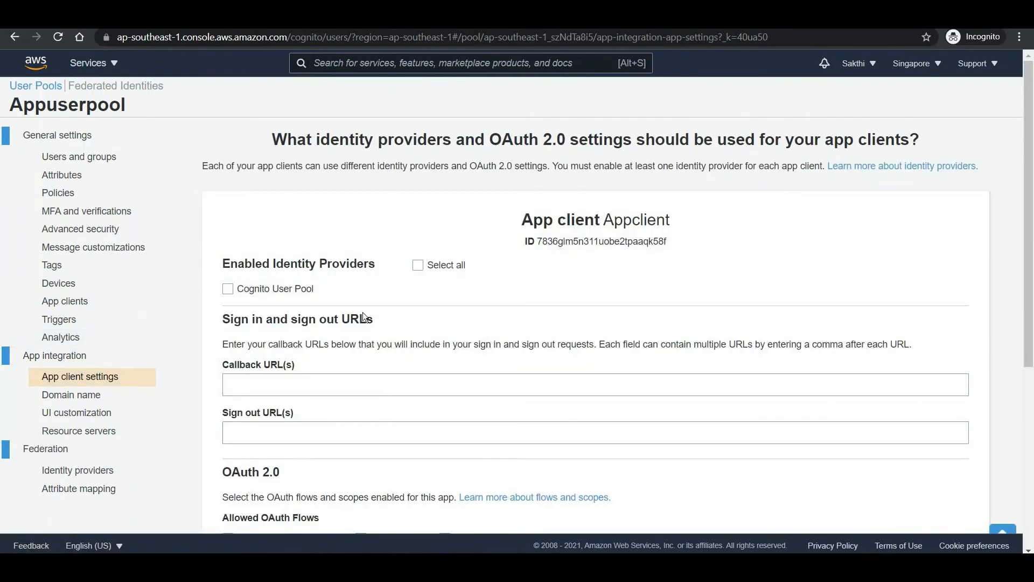
{"action": "left_click", "coordinate": [227, 291]}
- Paste the YouTube channel videos URL as both callback URL and sign-out URL
{"action": "scroll", "coordinate": [296, 318], "scroll_direction": "down", "scroll_amount": 1}
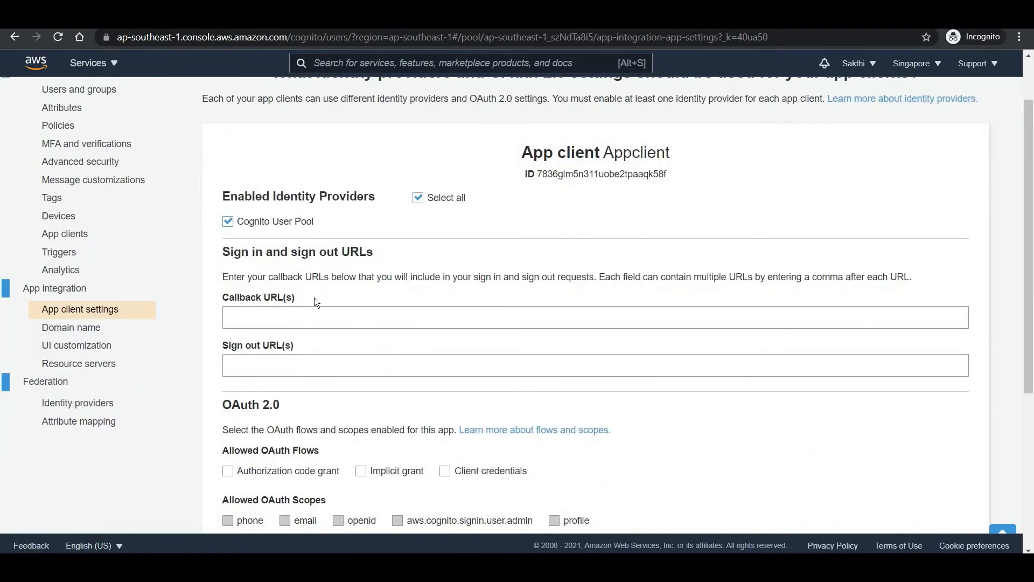
{"action": "left_click", "coordinate": [269, 318]}
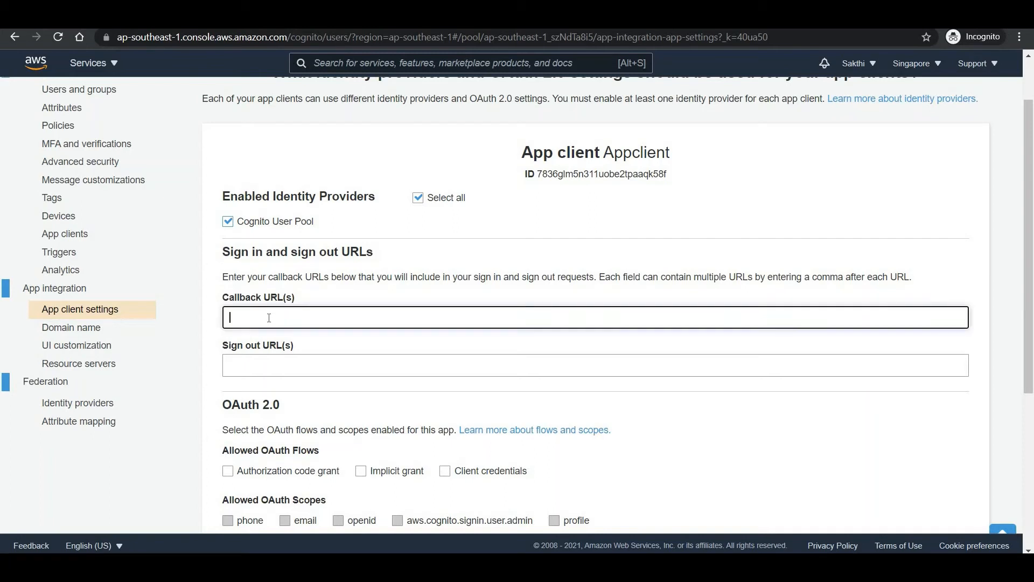
{"action": "type", "text": "https://www.youtube.com/channel/UCboh70vly2JFaYJT7BuuHbQ/videos"}
{"action": "left_click", "coordinate": [245, 366]}
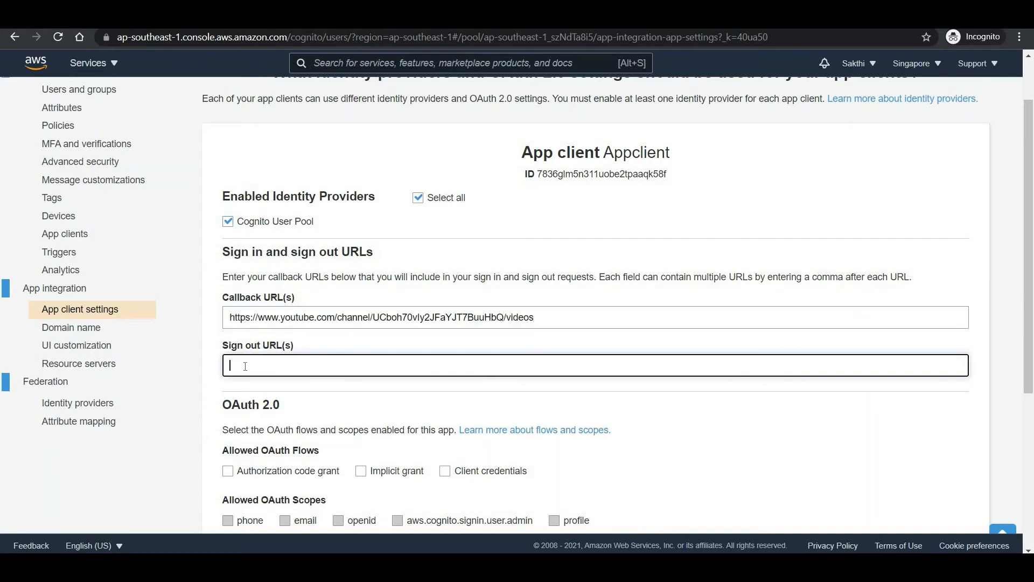
{"action": "type", "text": "https://www.youtube.com/channel/UCboh70vIy2JFaYJT7BuuHbQ/videos"}
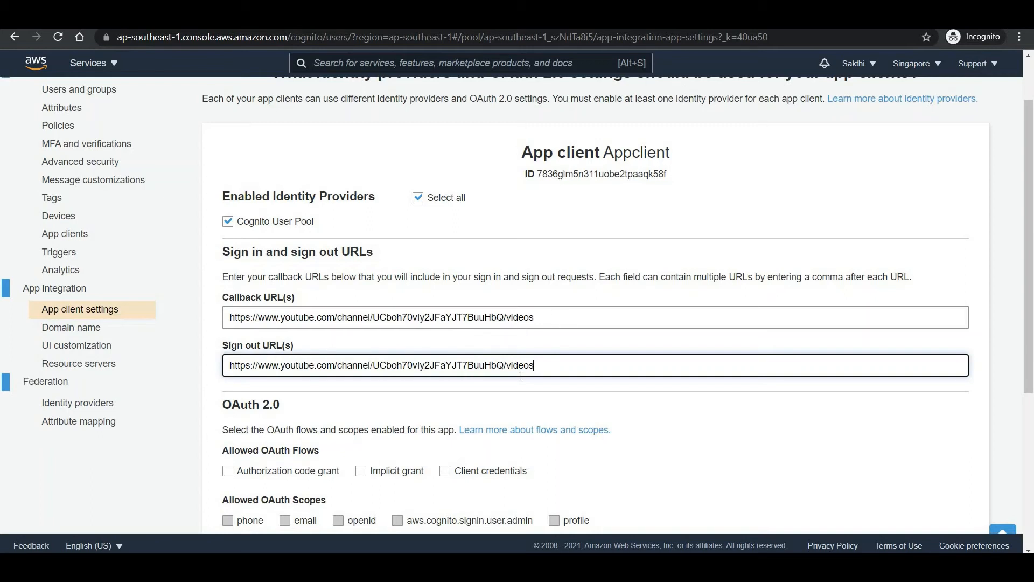
- Enable Authorization code grant with email, openid and profile scopes and save the changes
{"action": "scroll", "coordinate": [230, 407], "scroll_direction": "down", "scroll_amount": 1}
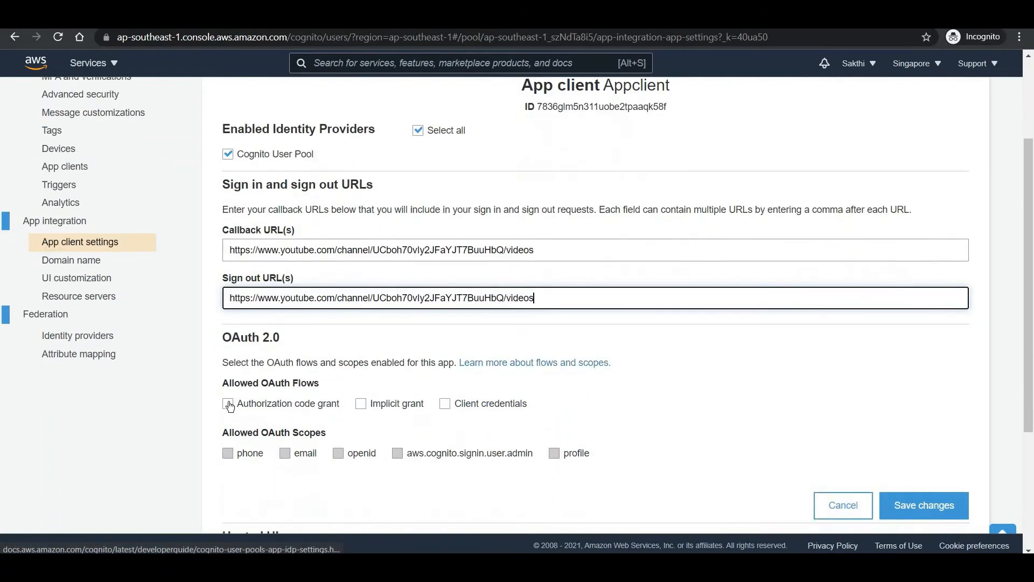
{"action": "left_click", "coordinate": [229, 404]}
{"action": "scroll", "coordinate": [332, 271], "scroll_direction": "down", "scroll_amount": 2}
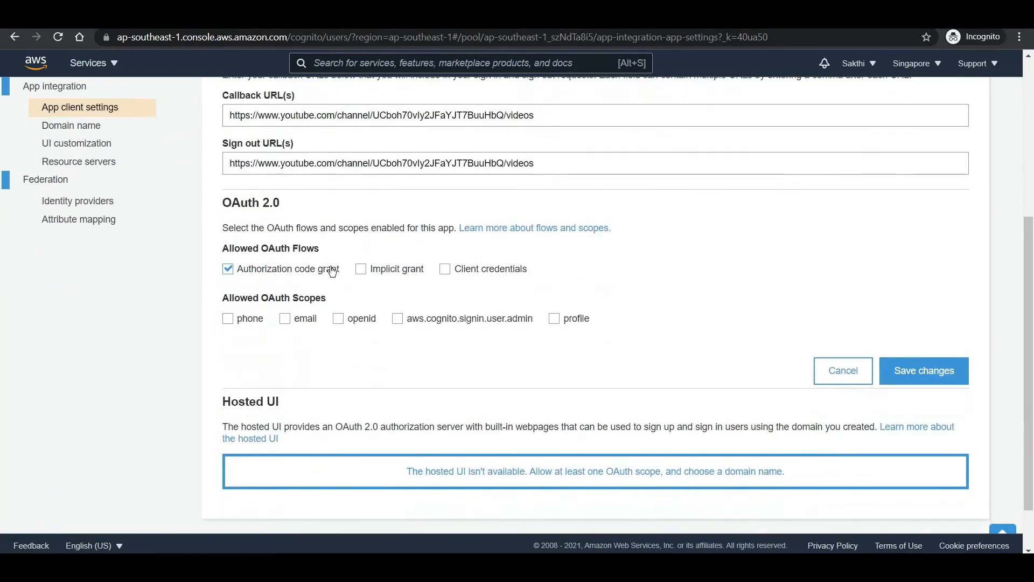
{"action": "left_click", "coordinate": [285, 319]}
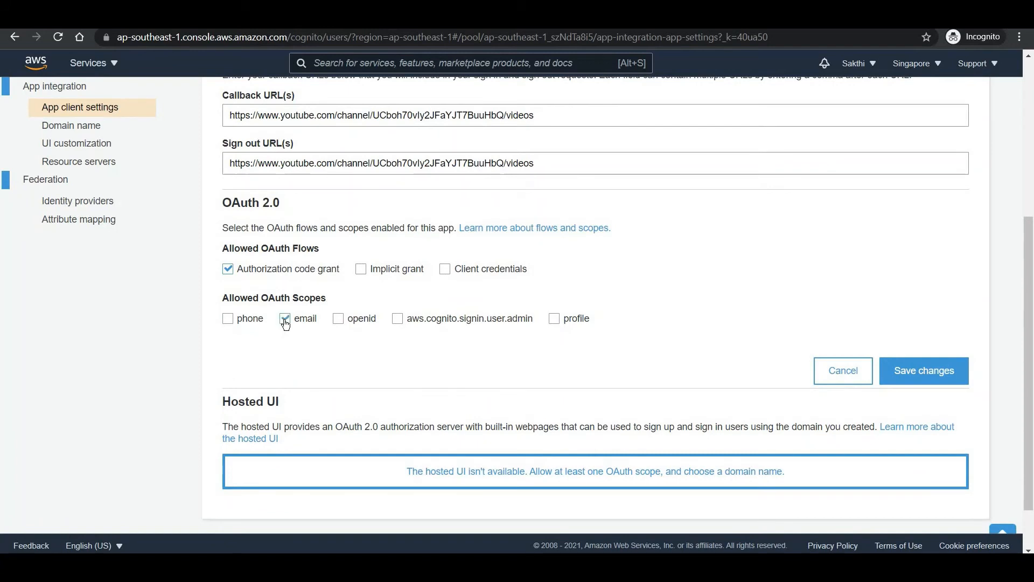
{"action": "left_click", "coordinate": [338, 318]}
{"action": "left_click", "coordinate": [555, 318]}
{"action": "left_click", "coordinate": [925, 374]}
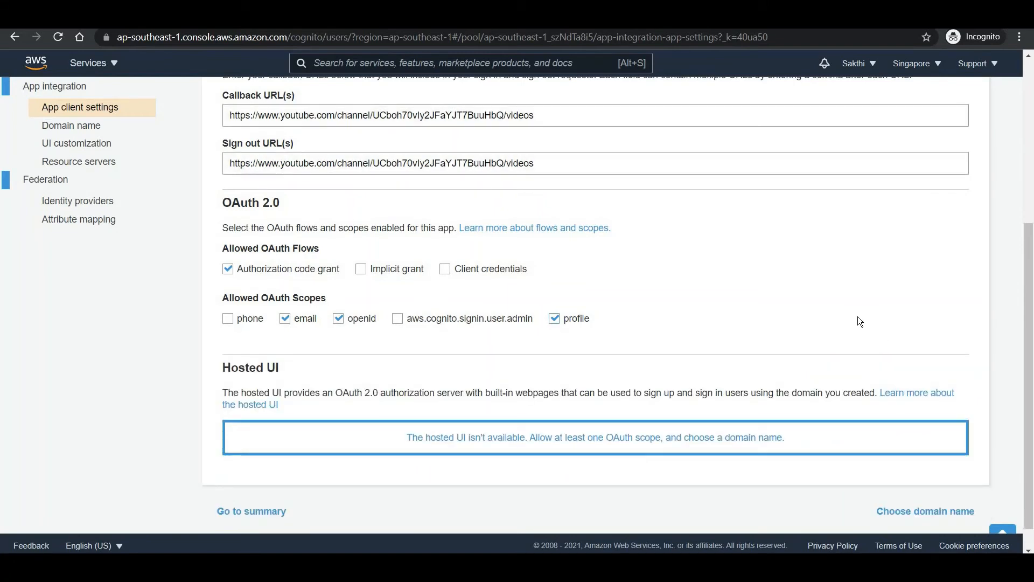
{"action": "scroll", "coordinate": [605, 312], "scroll_direction": "up", "scroll_amount": 4}
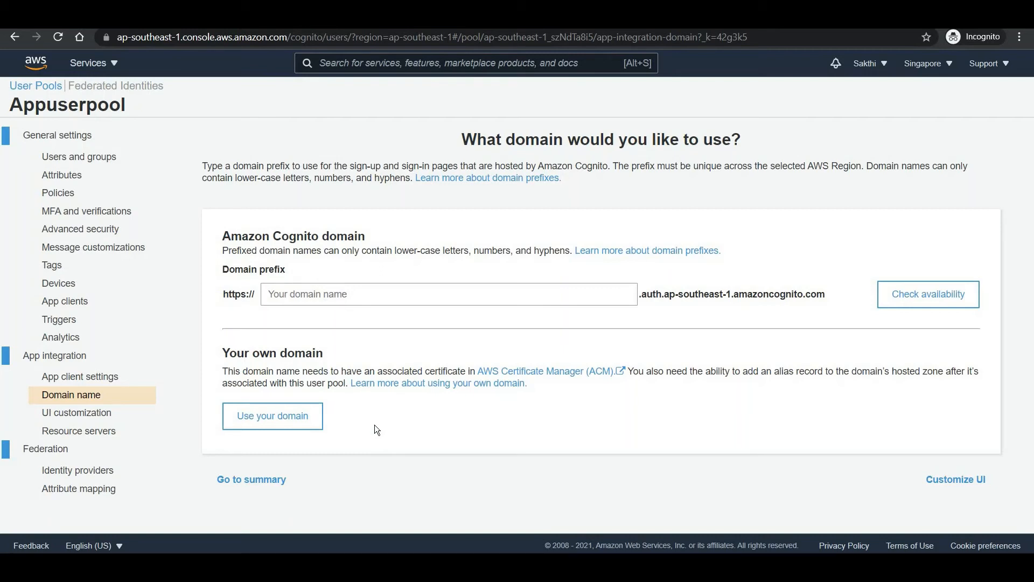
- Enter a Cognito domain prefix and check whether it is available
{"action": "left_click", "coordinate": [299, 427]}
{"action": "scroll", "coordinate": [354, 250], "scroll_direction": "down", "scroll_amount": 2}
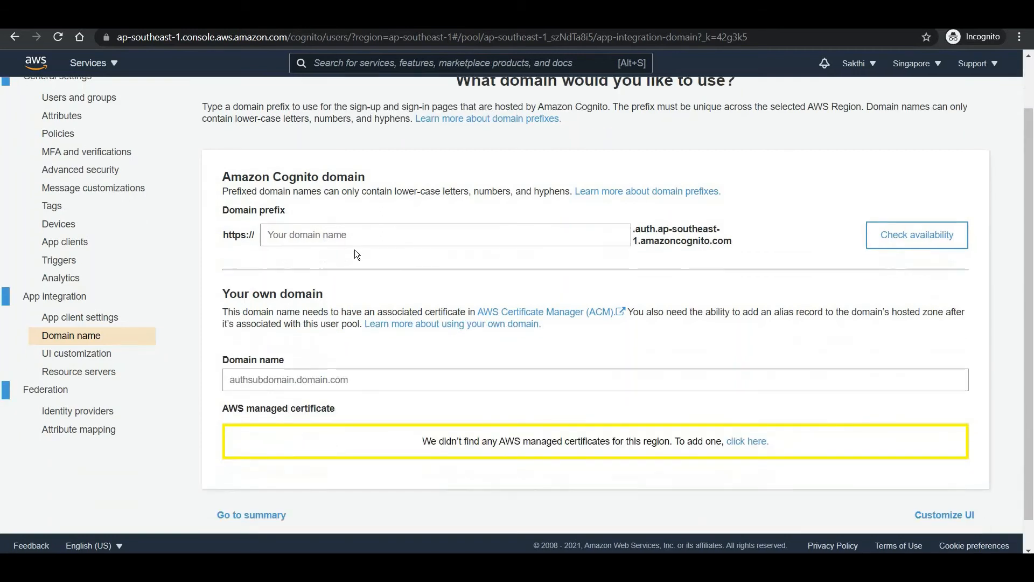
{"action": "left_click", "coordinate": [405, 228]}
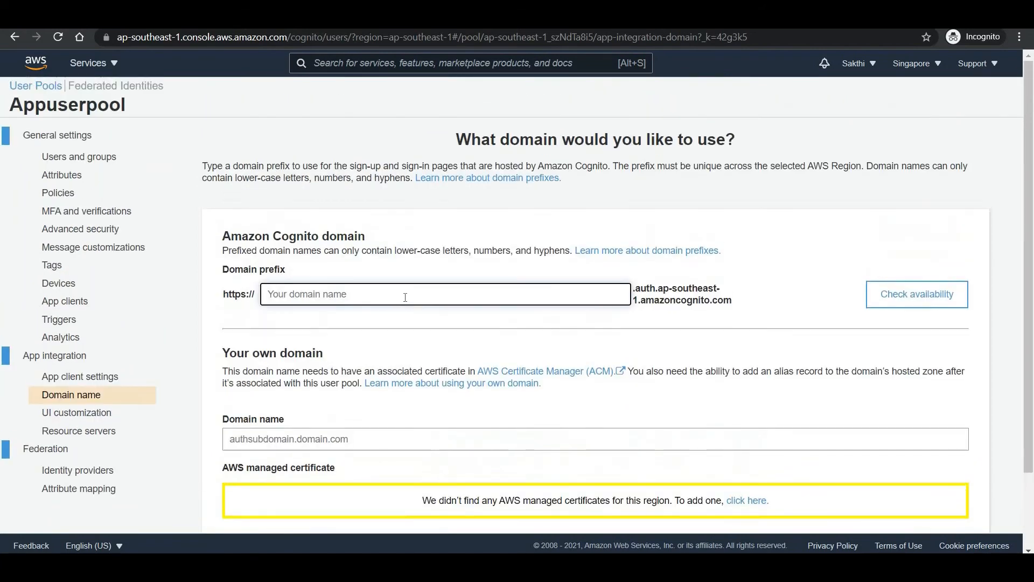
{"action": "scroll", "coordinate": [405, 291], "scroll_direction": "up", "scroll_amount": 2}
{"action": "type", "text": "Congnito"}
{"action": "key", "text": "BackSpace"}
{"action": "key", "text": "BackSpace"}
{"action": "key", "text": "BackSpace"}
{"action": "key", "text": "BackSpace"}
{"action": "key", "text": "BackSpace"}
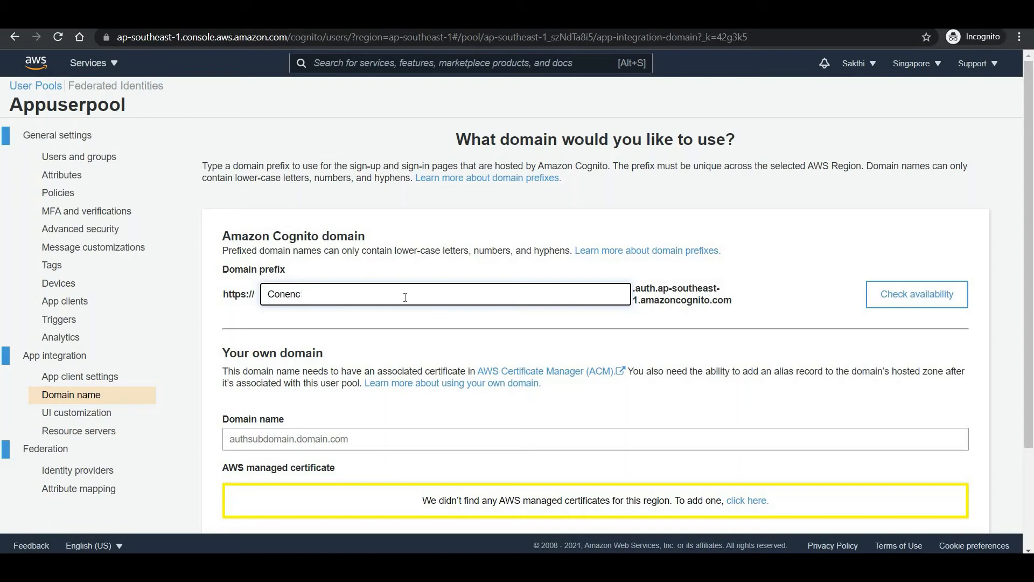
{"action": "type", "text": "netsakthi"}
{"action": "left_click", "coordinate": [954, 295]}
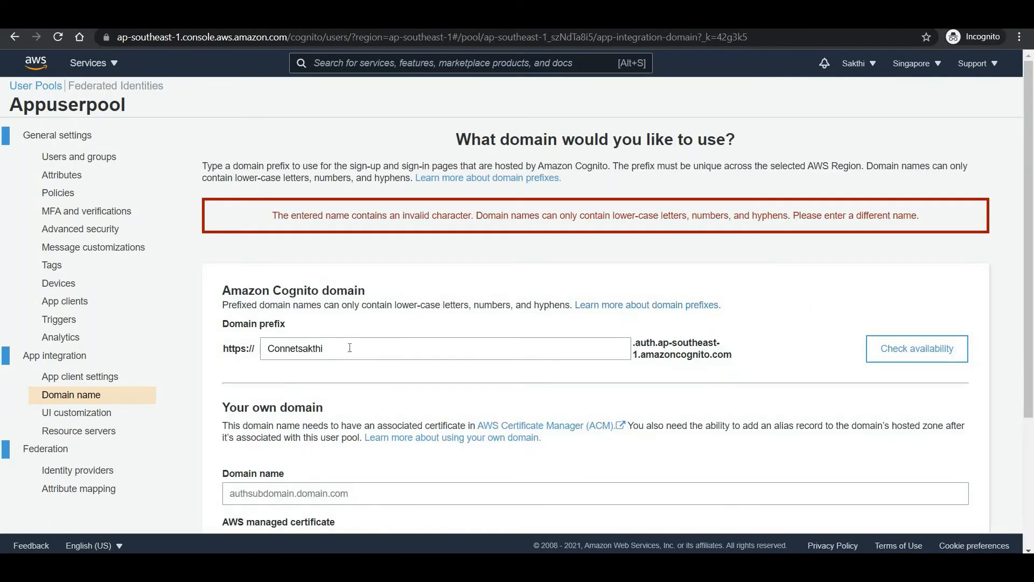
- Correct the prefix spelling by inserting the missing 'c' and append 85
{"action": "left_click", "coordinate": [356, 349]}
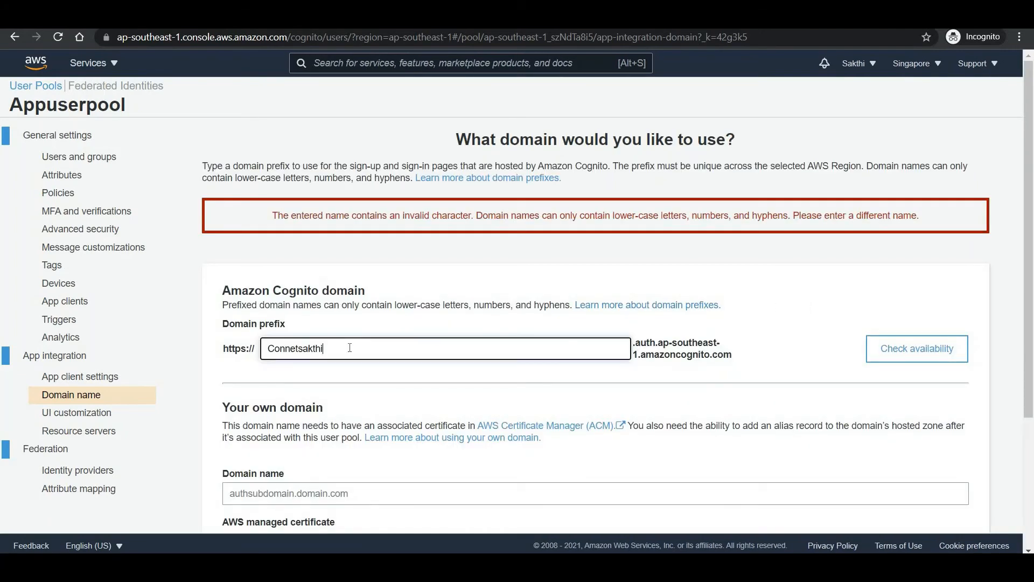
{"action": "left_click", "coordinate": [296, 354]}
{"action": "type", "text": "c"}
{"action": "key", "text": "Tab"}
{"action": "left_click", "coordinate": [374, 349]}
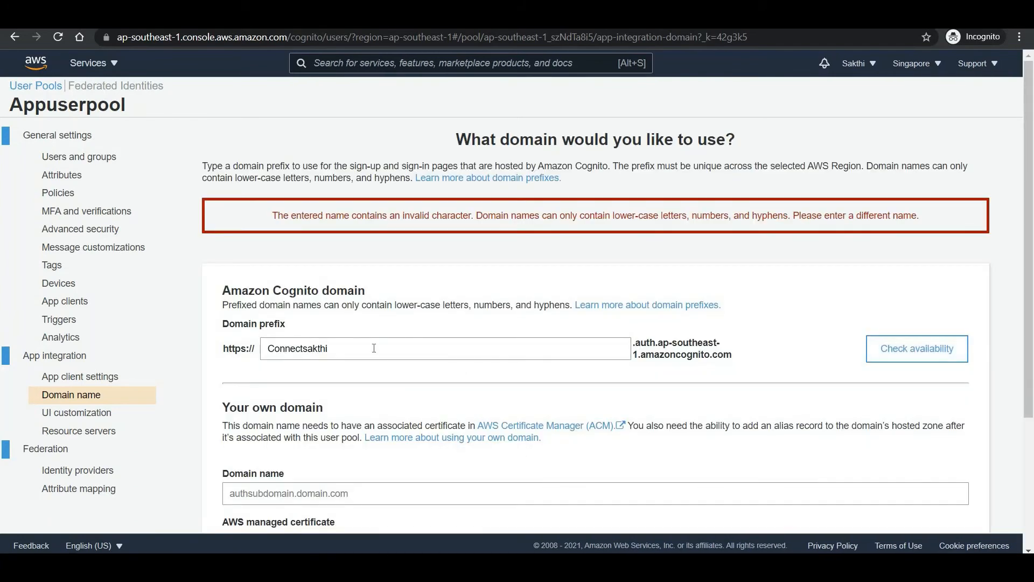
{"action": "left_click", "coordinate": [374, 349]}
{"action": "type", "text": "85"}
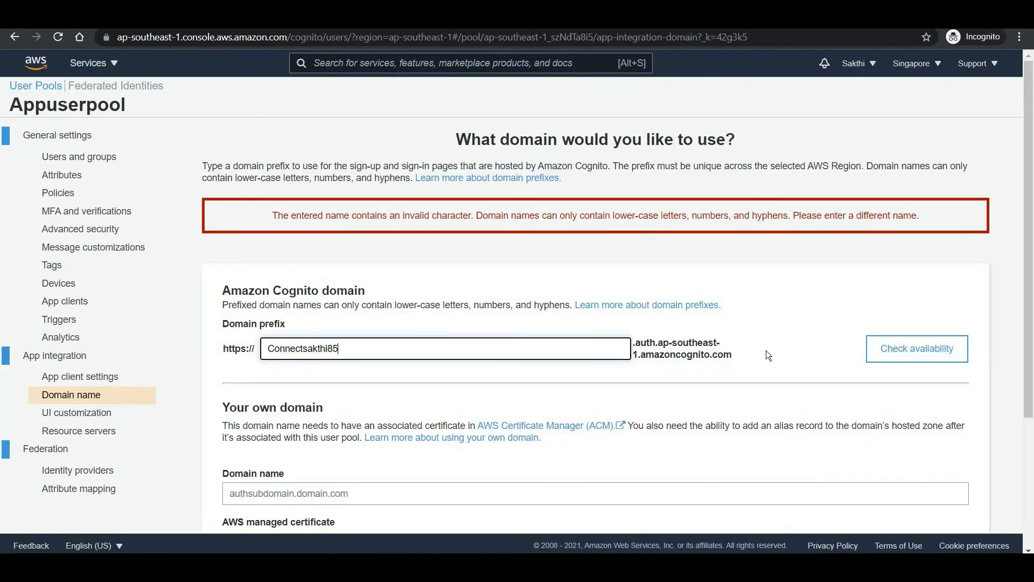
- Make the prefix's first letter lower-case, confirm it is available, and save the domain
{"action": "left_click", "coordinate": [912, 359]}
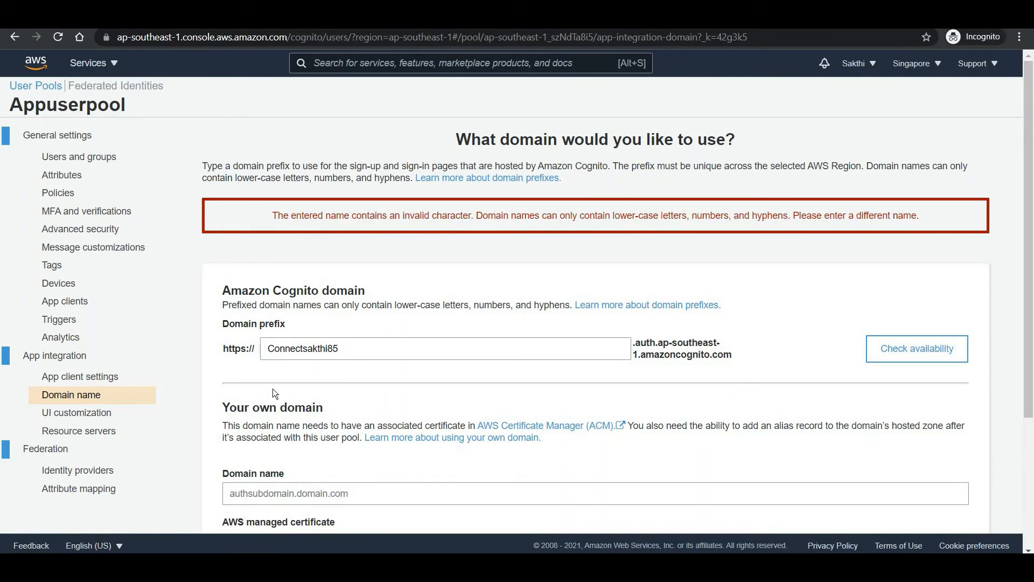
{"action": "key", "text": "shift+Tab"}
{"action": "key", "text": "Home"}
{"action": "key", "text": "Delete"}
{"action": "type", "text": "c"}
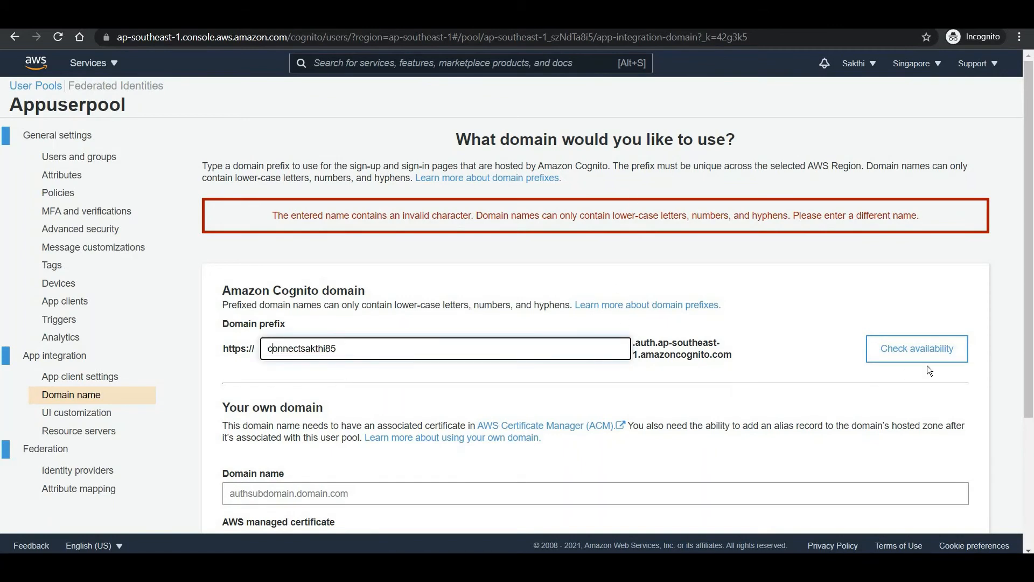
{"action": "left_click", "coordinate": [926, 359]}
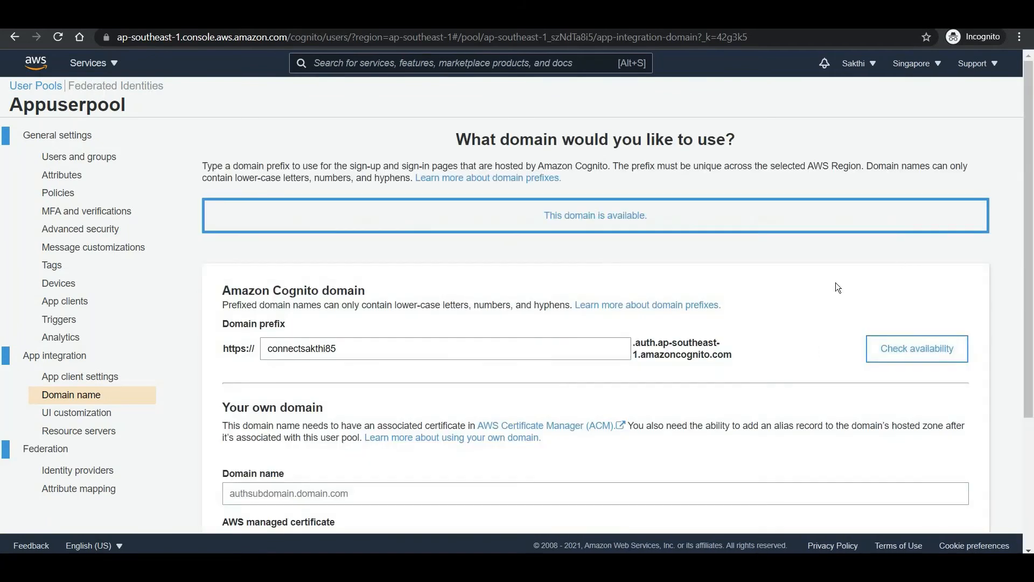
{"action": "scroll", "coordinate": [218, 117], "scroll_direction": "down", "scroll_amount": 3}
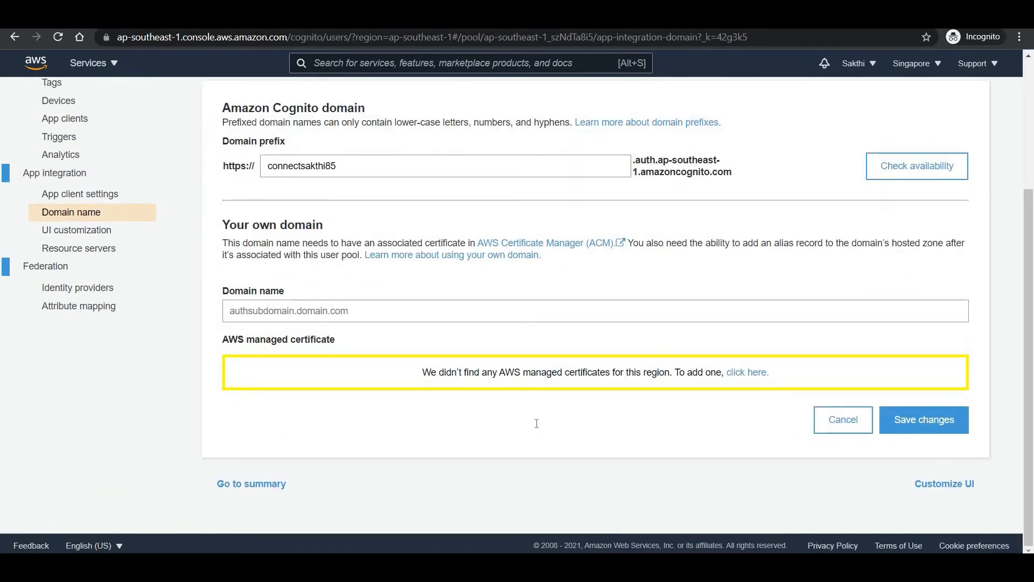
{"action": "left_click", "coordinate": [925, 421]}
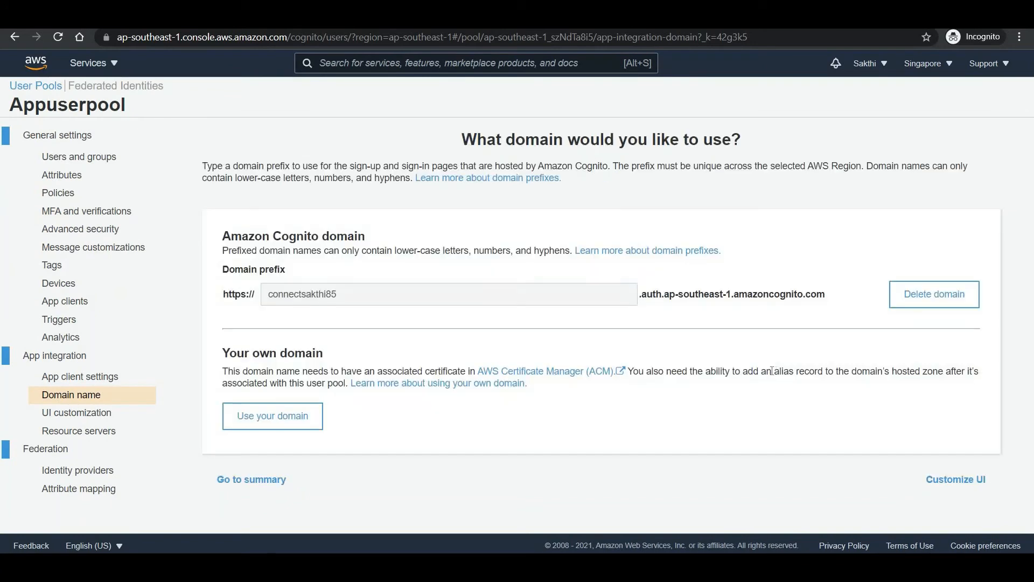
- Review the app client choices on the UI customization page without changing anything
{"action": "left_click", "coordinate": [68, 413]}
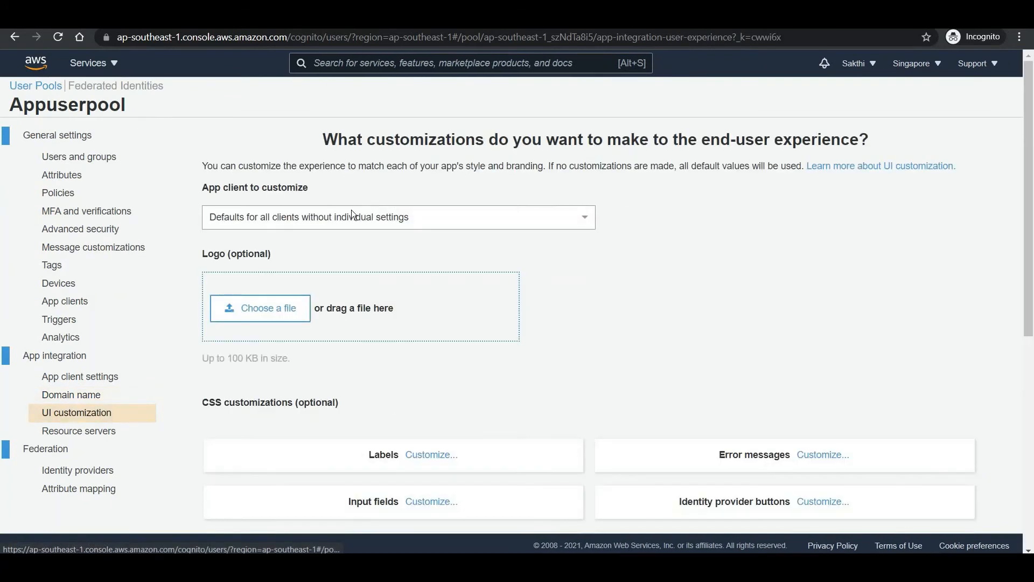
{"action": "scroll", "coordinate": [578, 378], "scroll_direction": "down", "scroll_amount": 7}
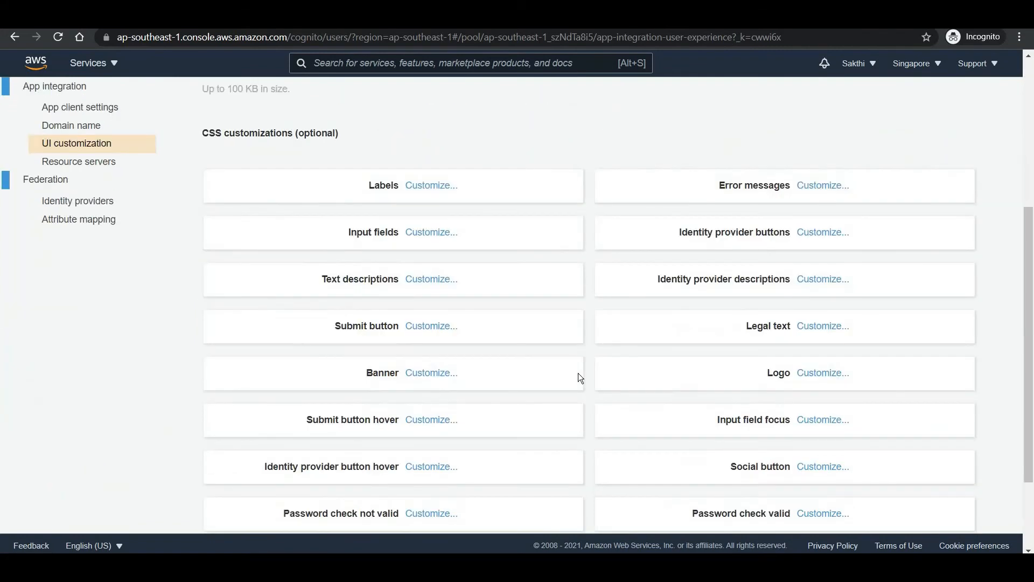
{"action": "scroll", "coordinate": [440, 303], "scroll_direction": "up", "scroll_amount": 7}
{"action": "scroll", "coordinate": [441, 300], "scroll_direction": "up", "scroll_amount": 1}
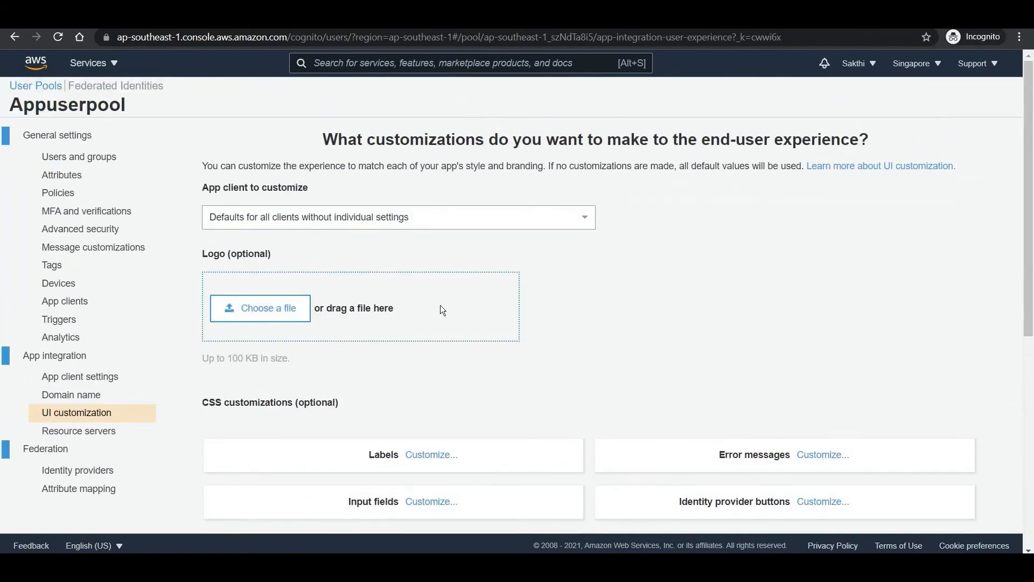
{"action": "left_click", "coordinate": [374, 218]}
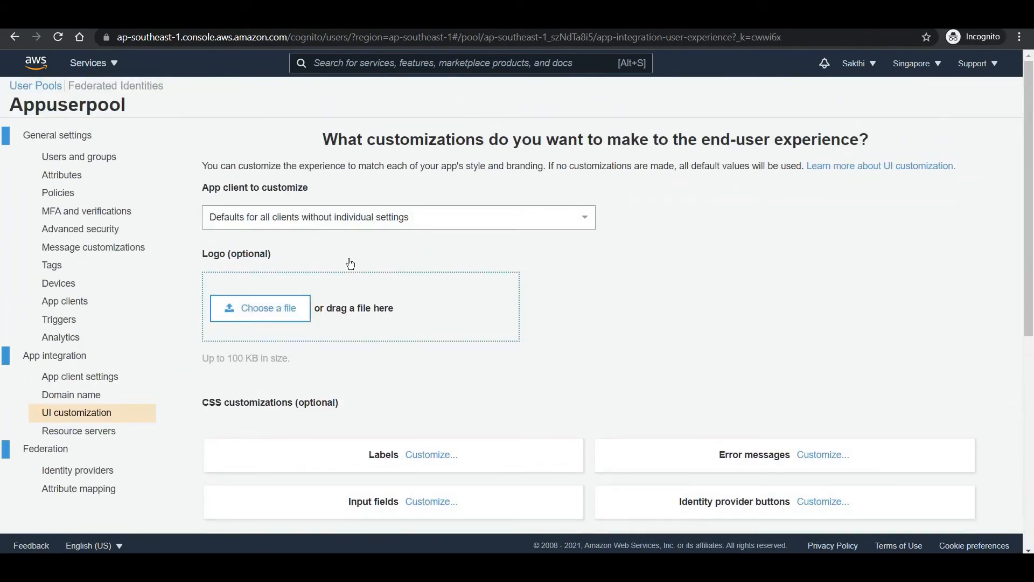
{"action": "left_click", "coordinate": [746, 302]}
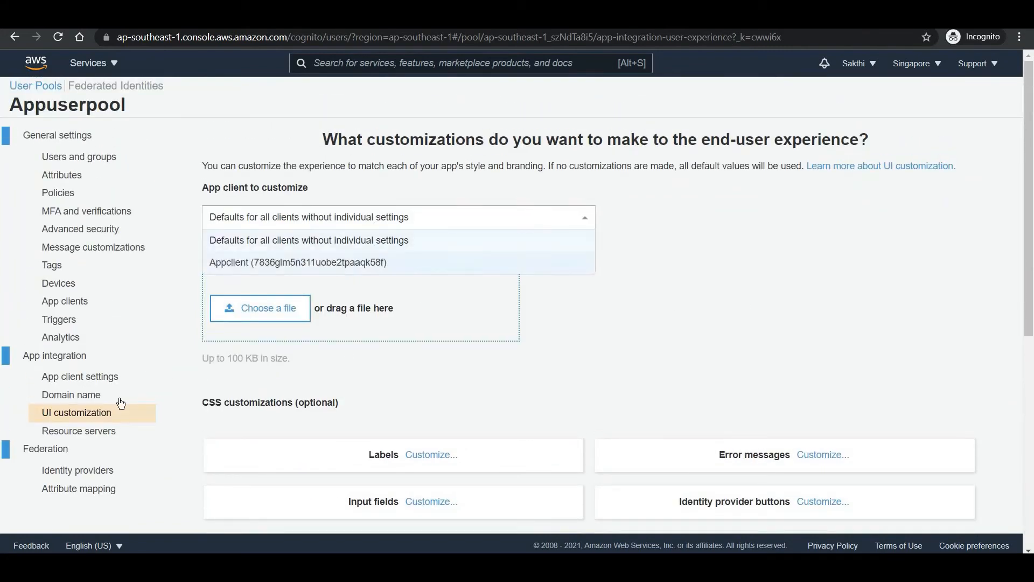
- Launch the Hosted UI sign-in page from the app client settings
{"action": "left_click", "coordinate": [81, 379]}
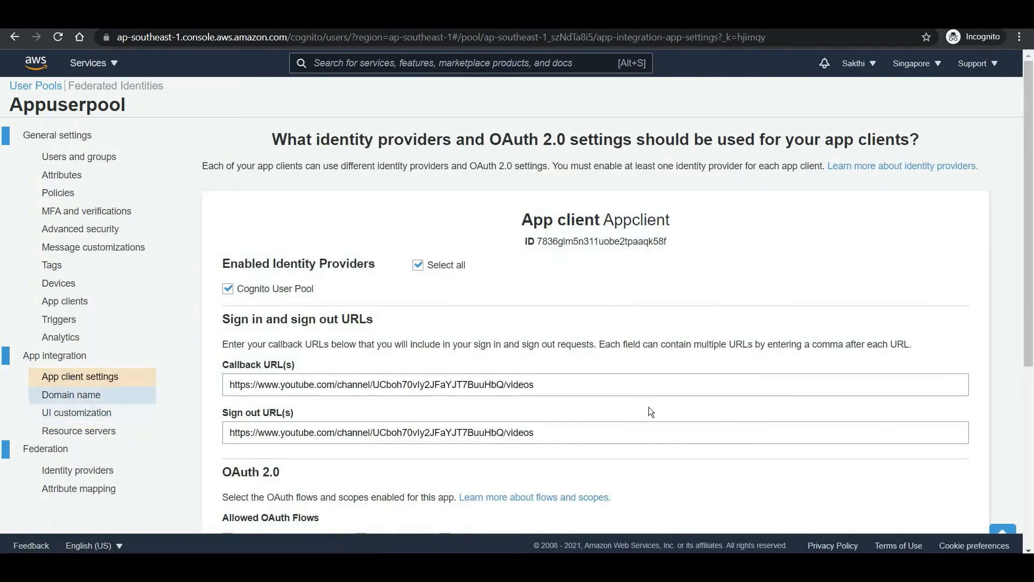
{"action": "scroll", "coordinate": [281, 441], "scroll_direction": "down", "scroll_amount": 5}
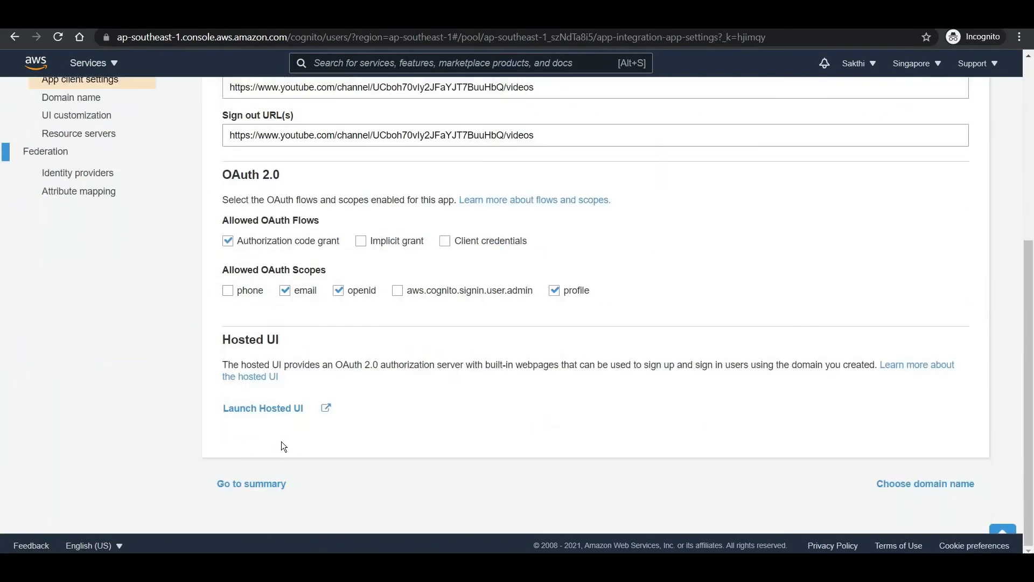
{"action": "left_click", "coordinate": [293, 416]}
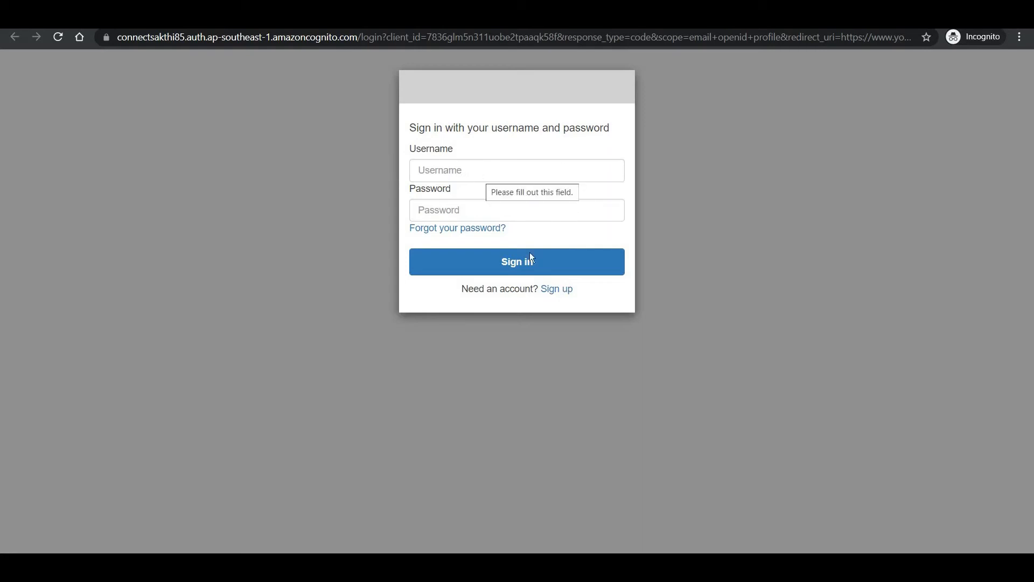
- Sign up as 'Testuser' with an email address and password, then submit the form
{"action": "left_click", "coordinate": [558, 294]}
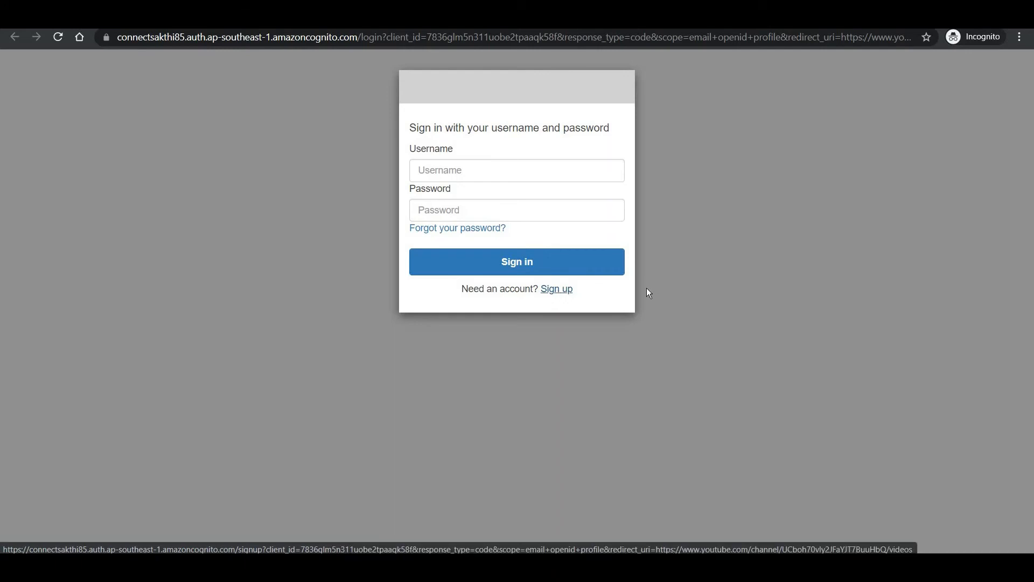
{"action": "left_click", "coordinate": [441, 168]}
{"action": "type", "text": "Testuser"}
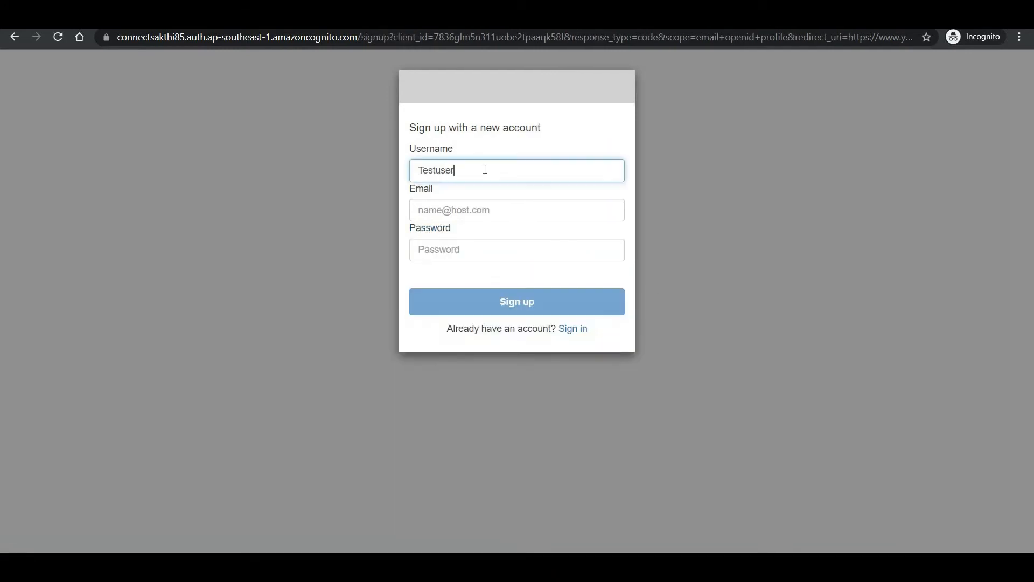
{"action": "left_click", "coordinate": [484, 209]}
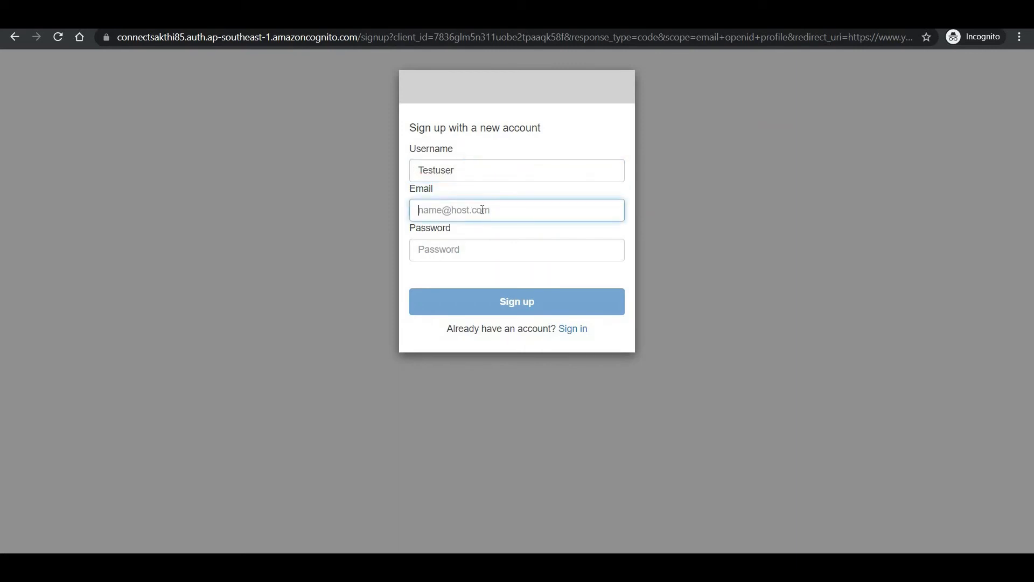
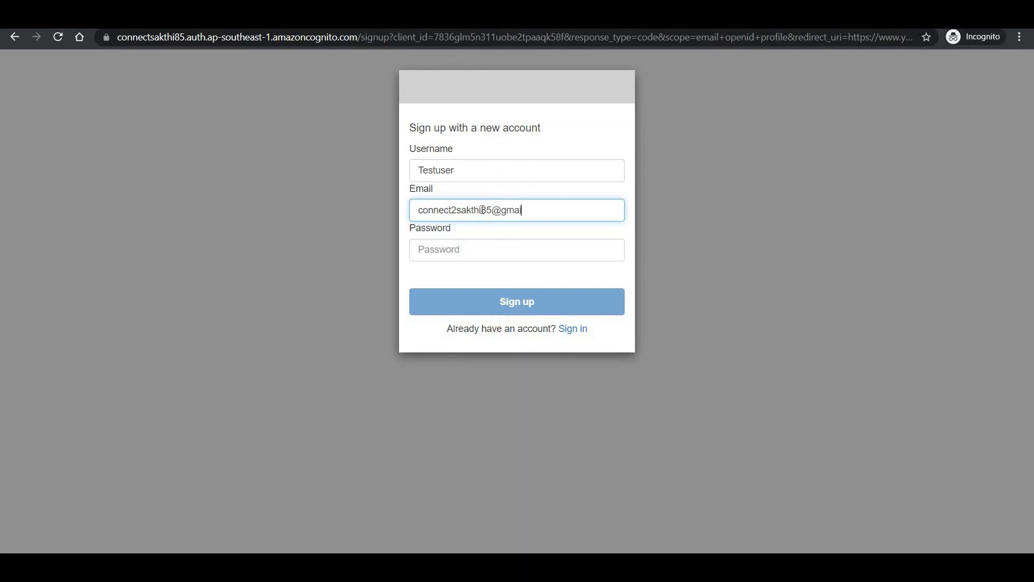
{"action": "left_click", "coordinate": [493, 246]}
{"action": "type", "text": "Test"}
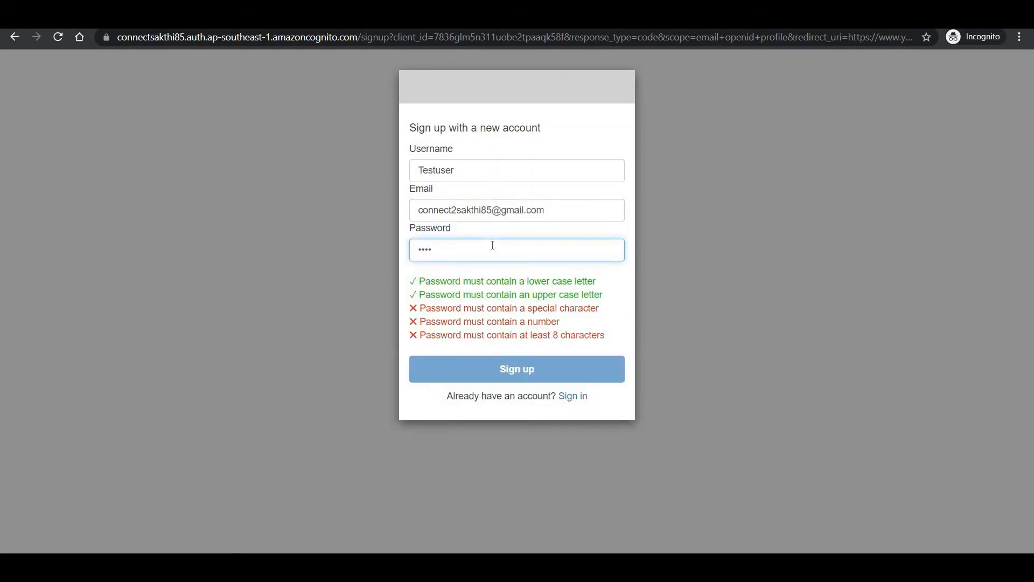
{"action": "type", "text": "@123"}
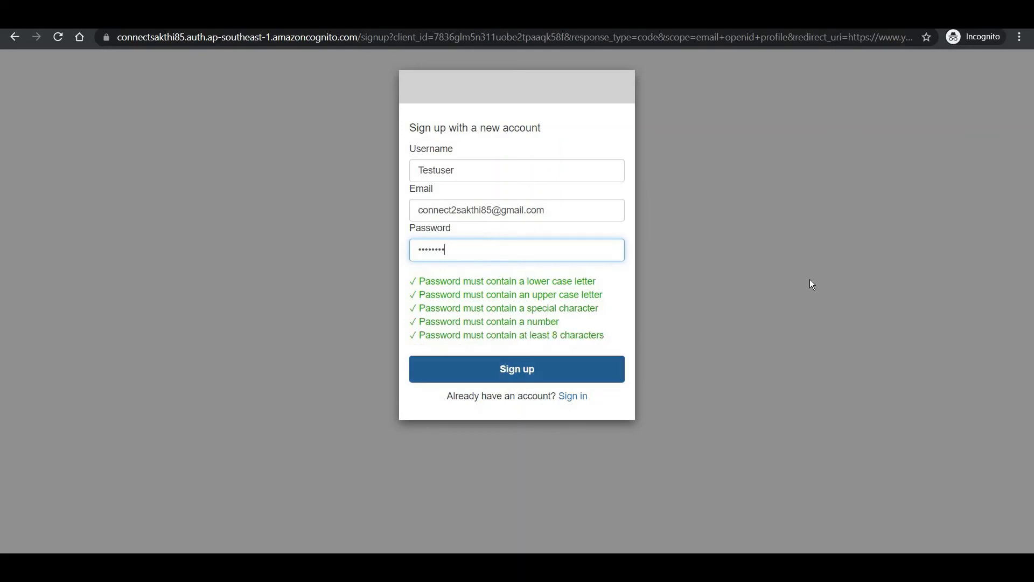
{"action": "key", "text": "Return"}
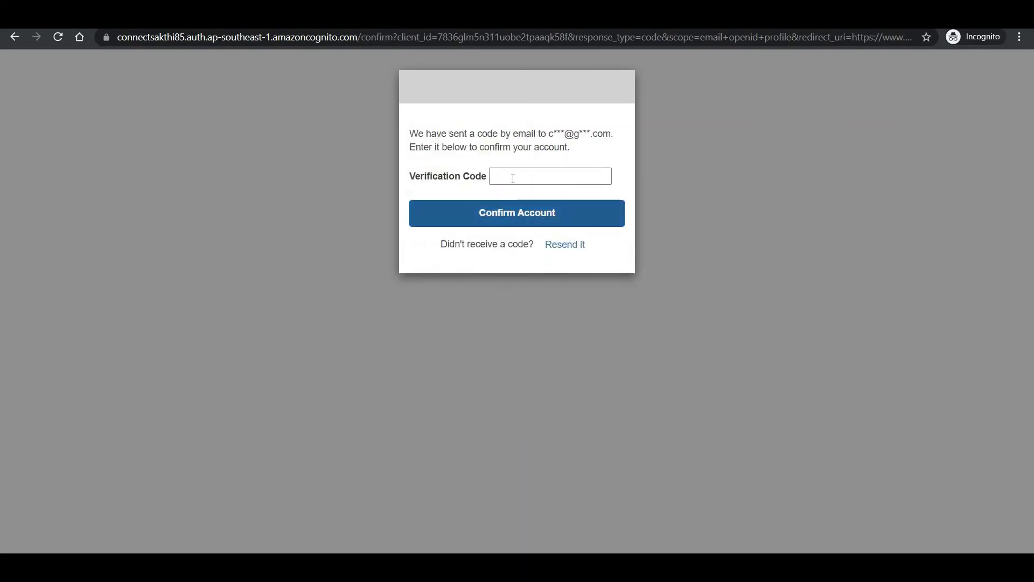
- Paste the emailed verification code and confirm the Testuser account
{"action": "key", "text": "Return"}
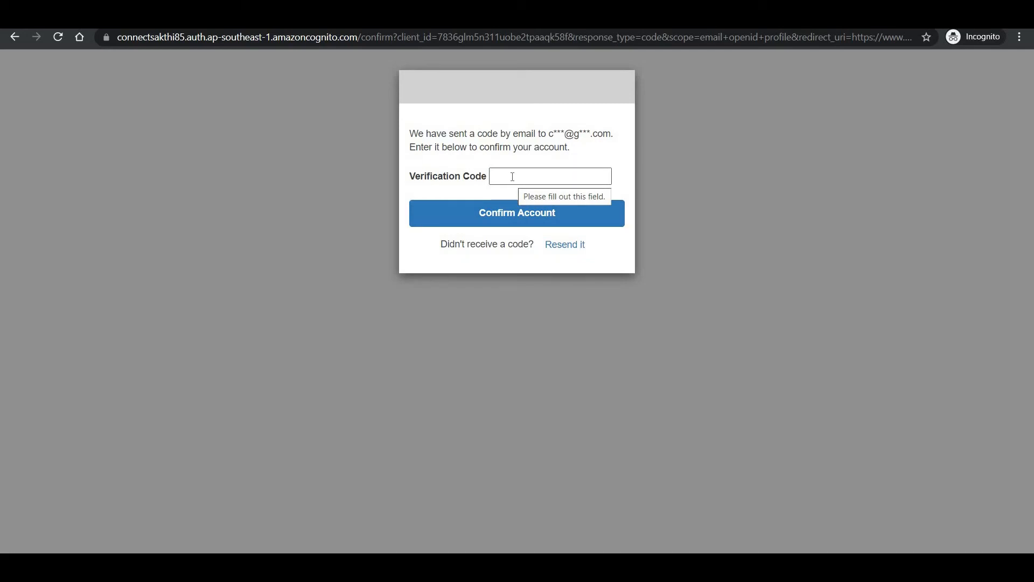
{"action": "left_click", "coordinate": [642, 299]}
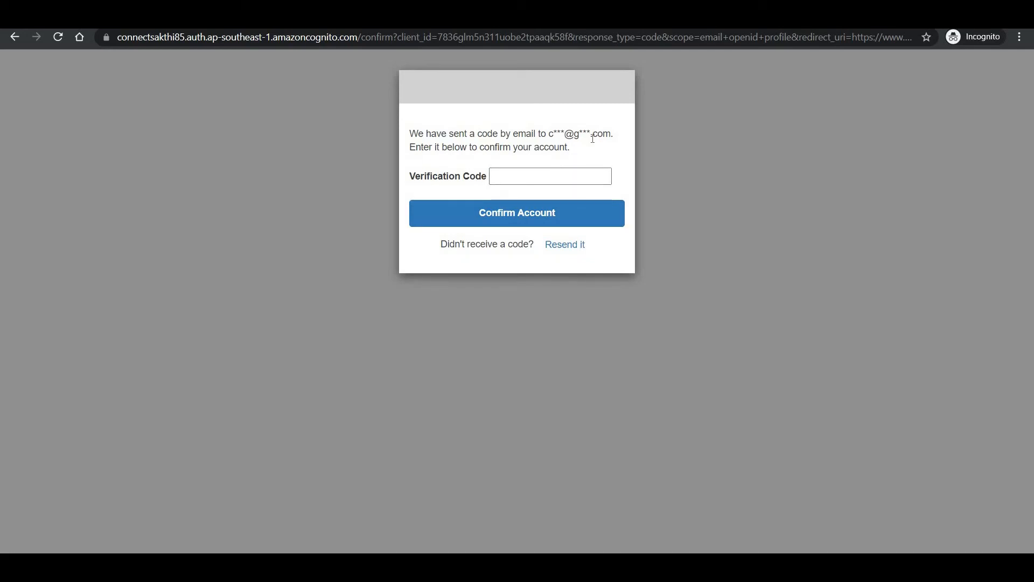
{"action": "left_click", "coordinate": [524, 179]}
{"action": "key", "text": "ctrl+v"}
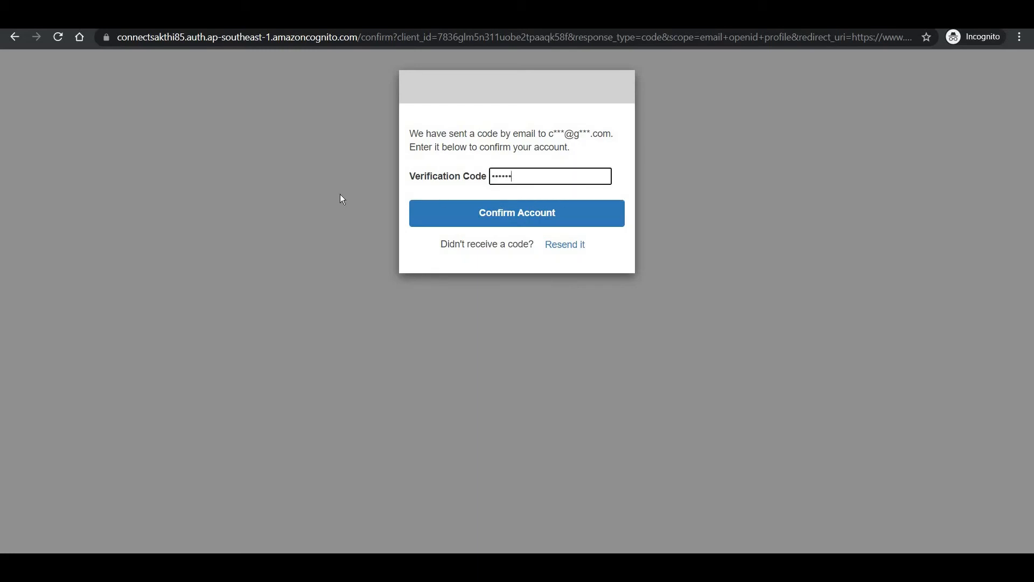
{"action": "left_click", "coordinate": [501, 221]}
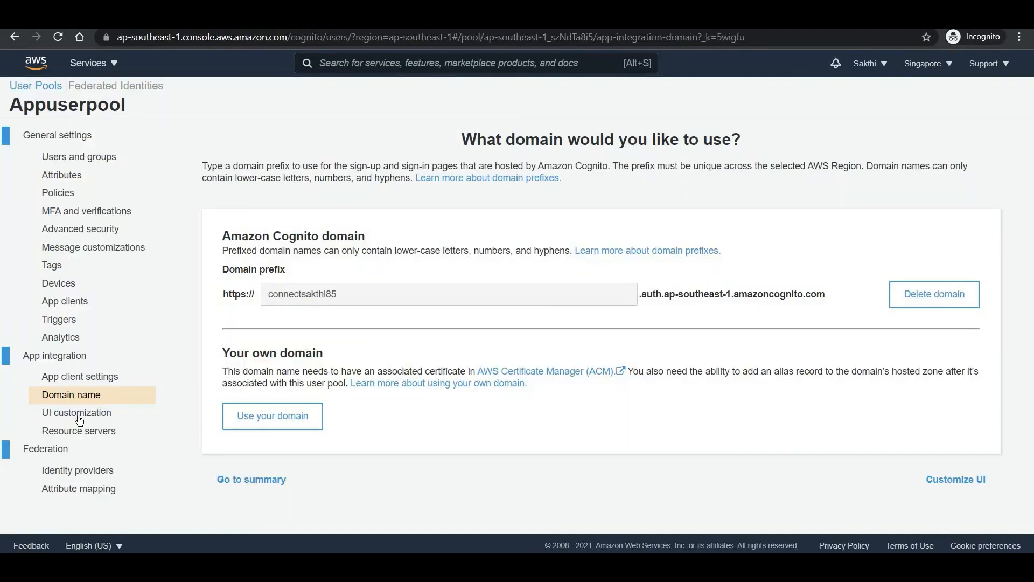
- Select Appclient in UI customization and remove its previously uploaded logo
{"action": "left_click", "coordinate": [77, 413]}
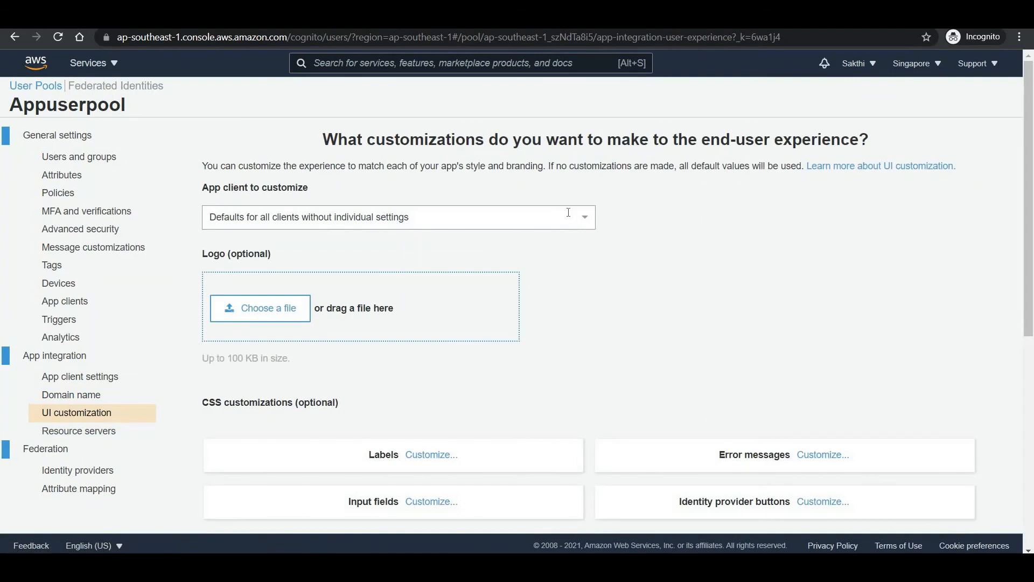
{"action": "left_click", "coordinate": [569, 212]}
{"action": "left_click", "coordinate": [512, 266]}
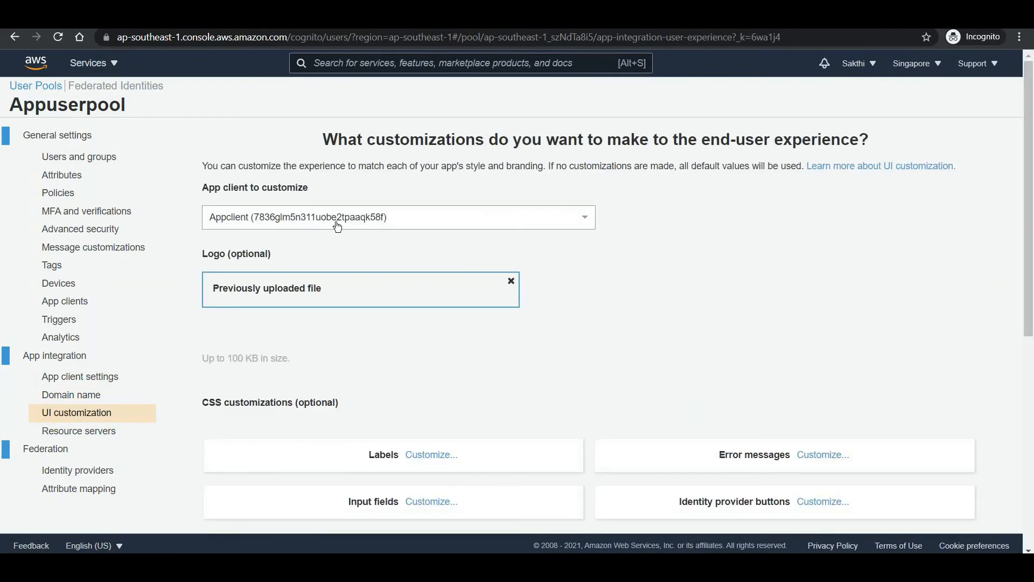
{"action": "scroll", "coordinate": [377, 224], "scroll_direction": "down", "scroll_amount": 1}
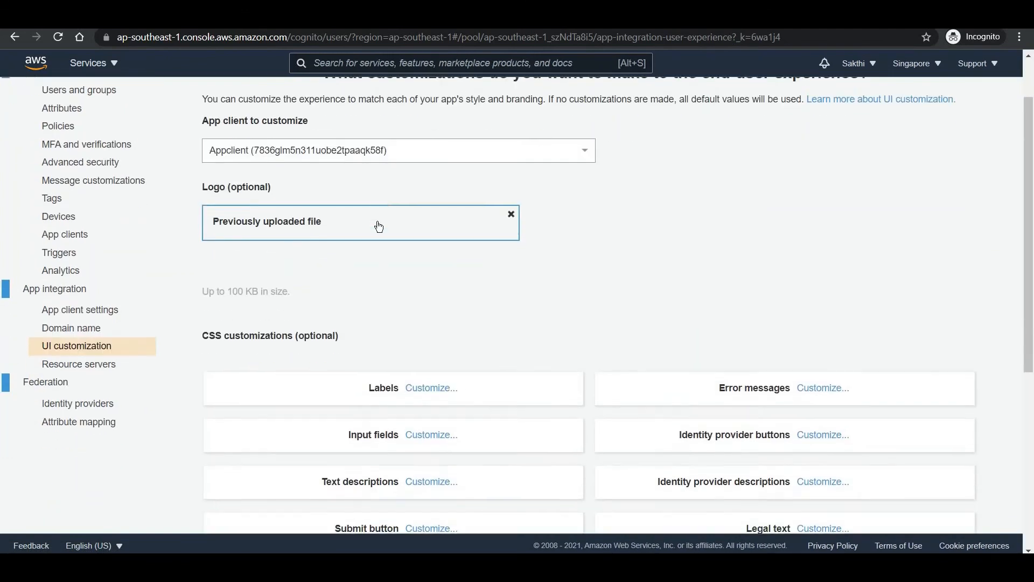
{"action": "left_click", "coordinate": [512, 214]}
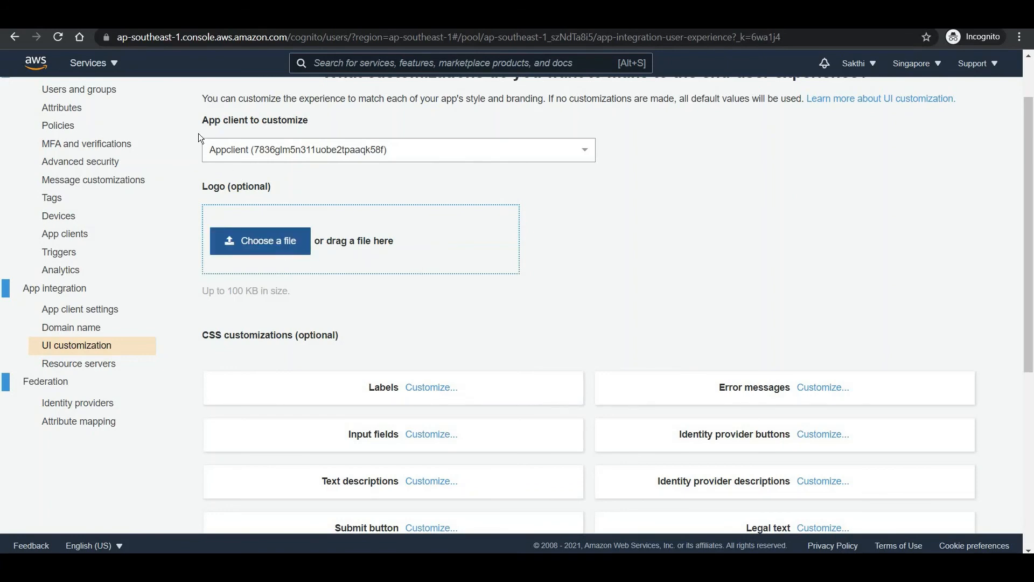
- Upload im-cloud-management.jpg as the Appclient logo and save the customization
{"action": "left_click", "coordinate": [260, 241]}
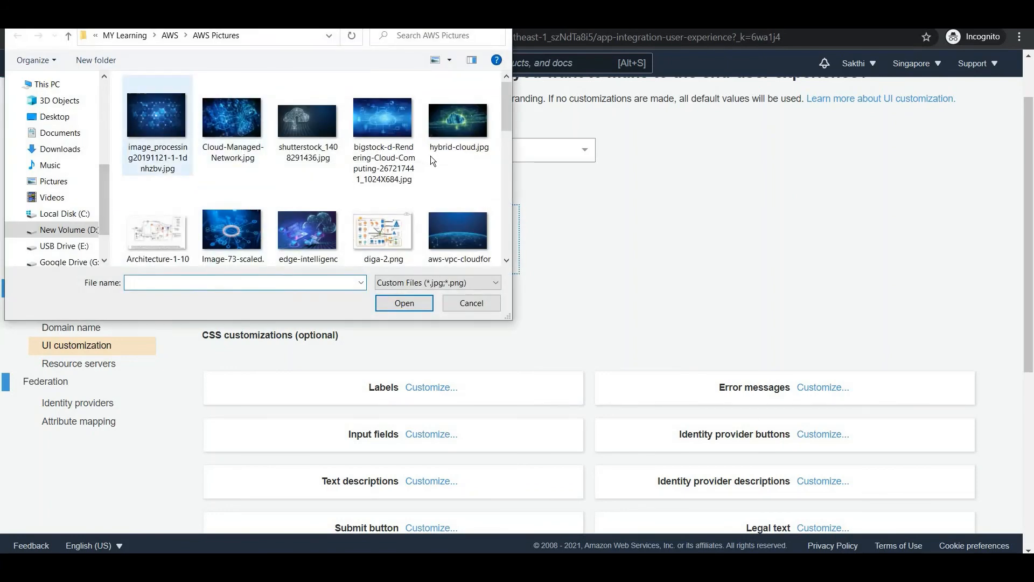
{"action": "scroll", "coordinate": [431, 156], "scroll_direction": "down", "scroll_amount": 3}
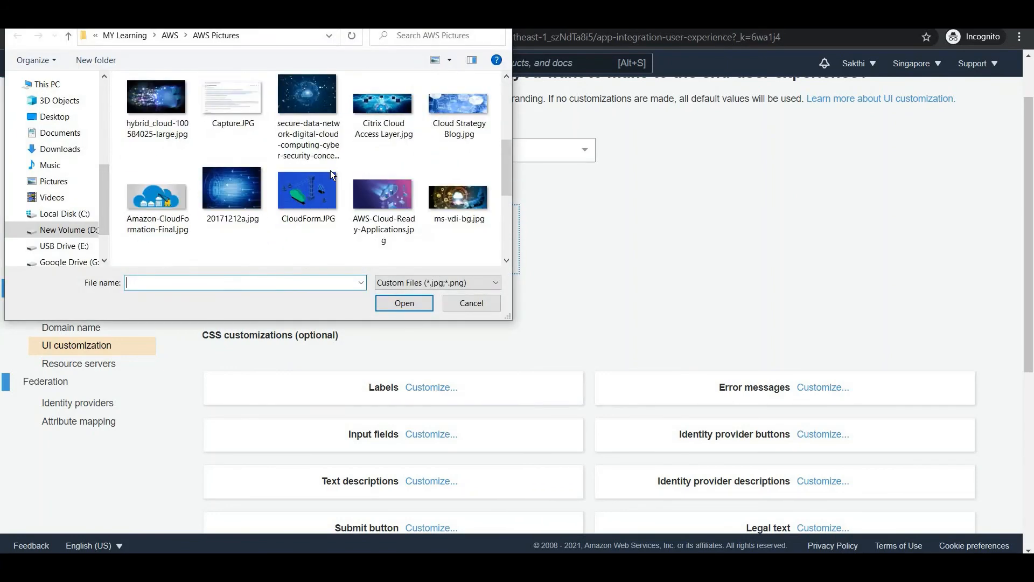
{"action": "scroll", "coordinate": [331, 170], "scroll_direction": "down", "scroll_amount": 3}
{"action": "double_click", "coordinate": [156, 108]}
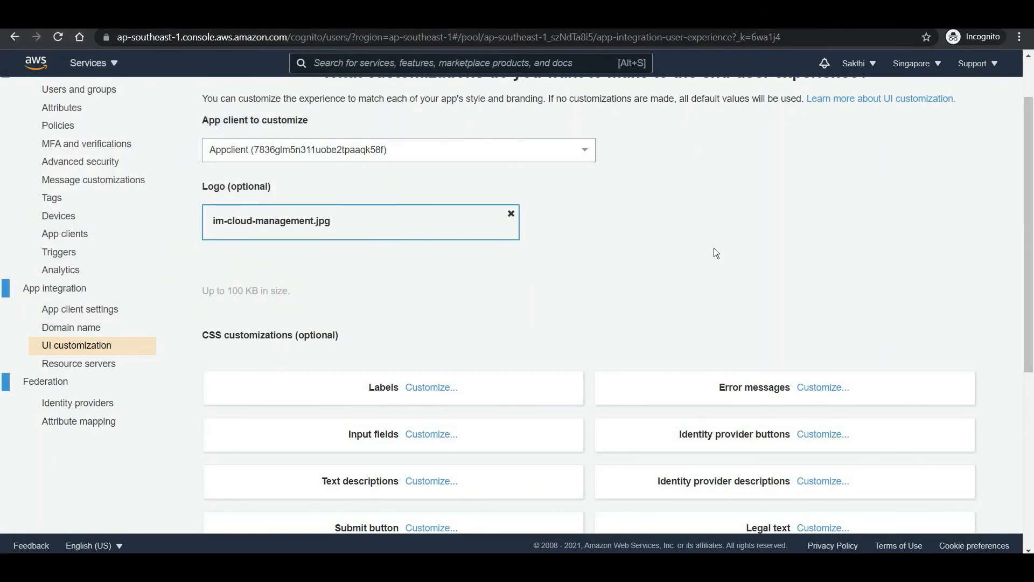
{"action": "scroll", "coordinate": [716, 253], "scroll_direction": "down", "scroll_amount": 6}
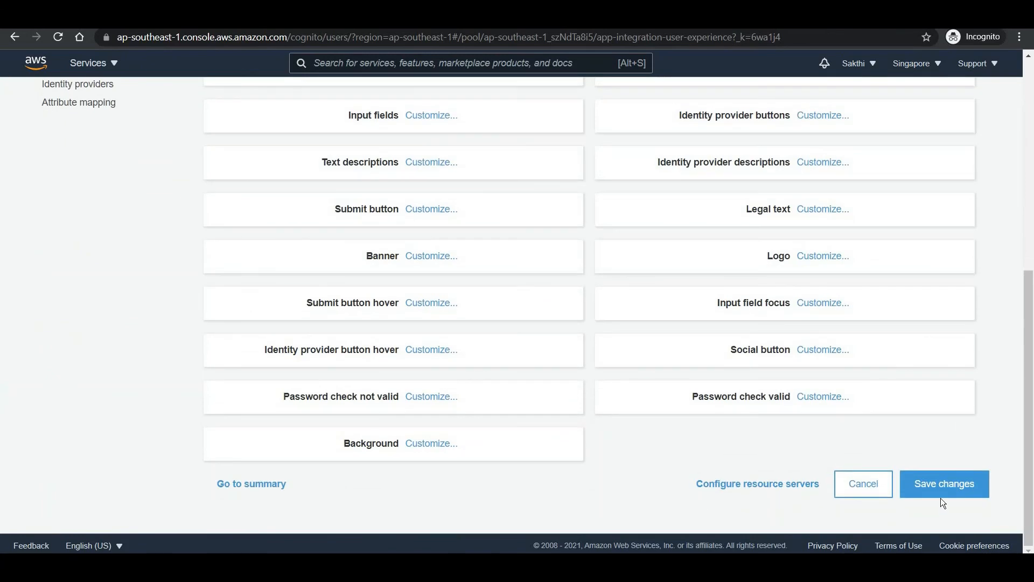
{"action": "left_click", "coordinate": [941, 493]}
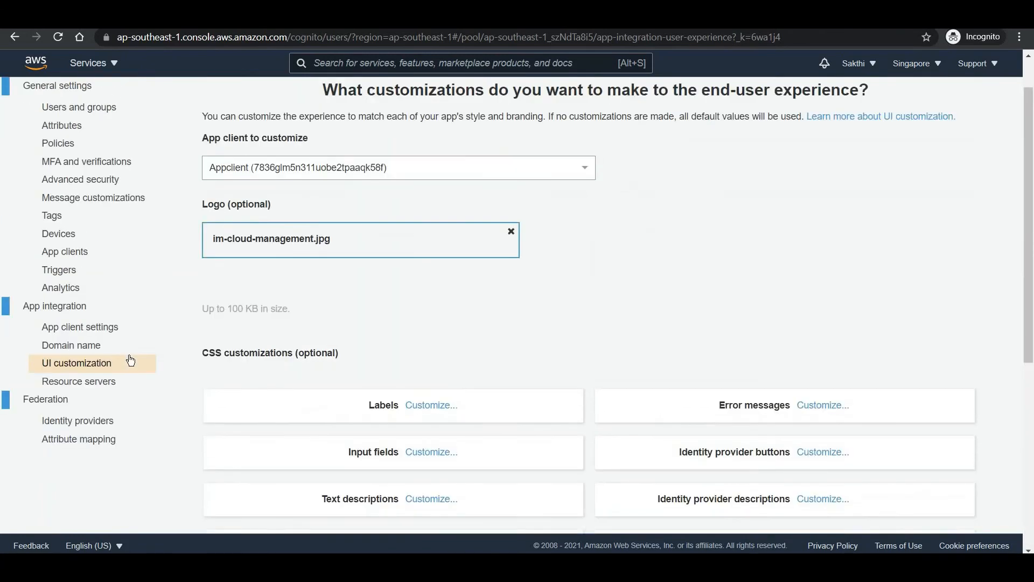
{"action": "left_click", "coordinate": [73, 345]}
- Reopen the hosted sign-in page with the cloud logo and sign in as Testuser
{"action": "left_click", "coordinate": [80, 376]}
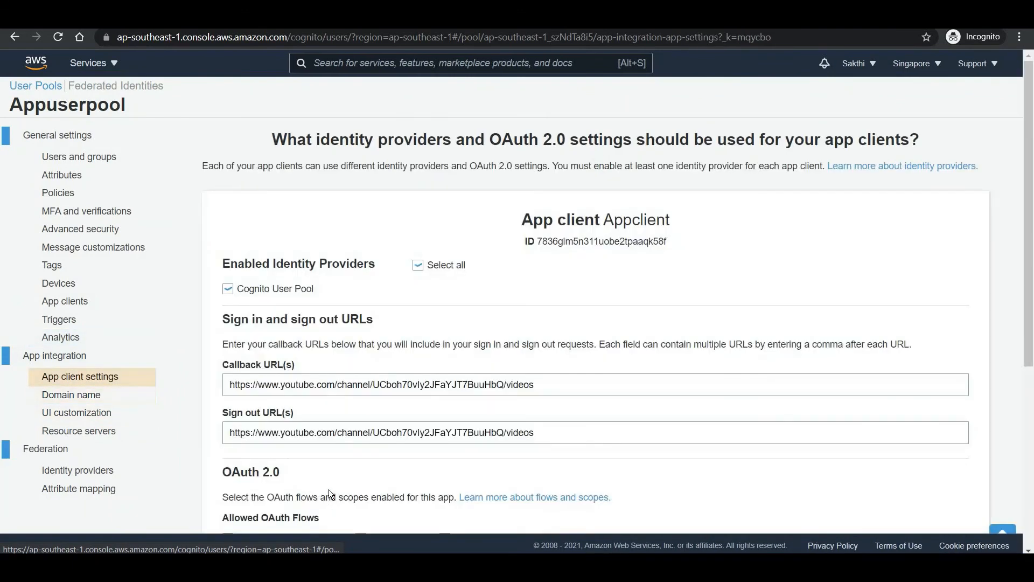
{"action": "scroll", "coordinate": [259, 377], "scroll_direction": "down", "scroll_amount": 5}
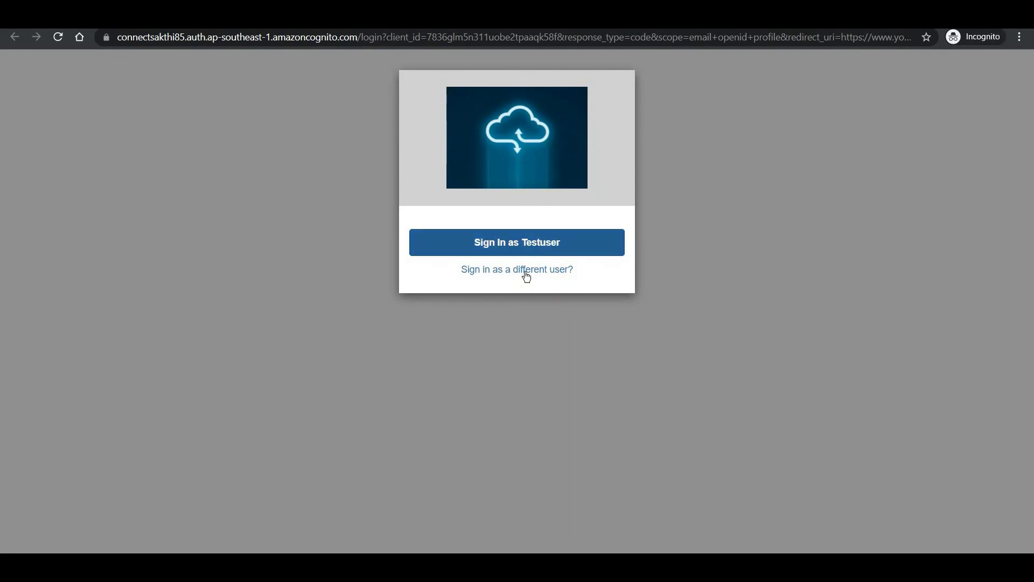
{"action": "left_click", "coordinate": [526, 248]}
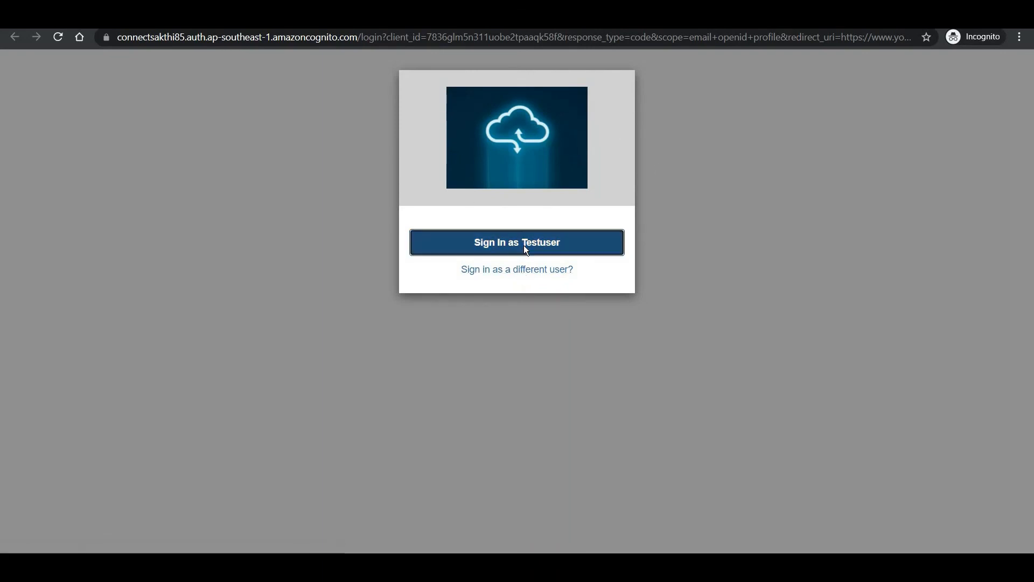